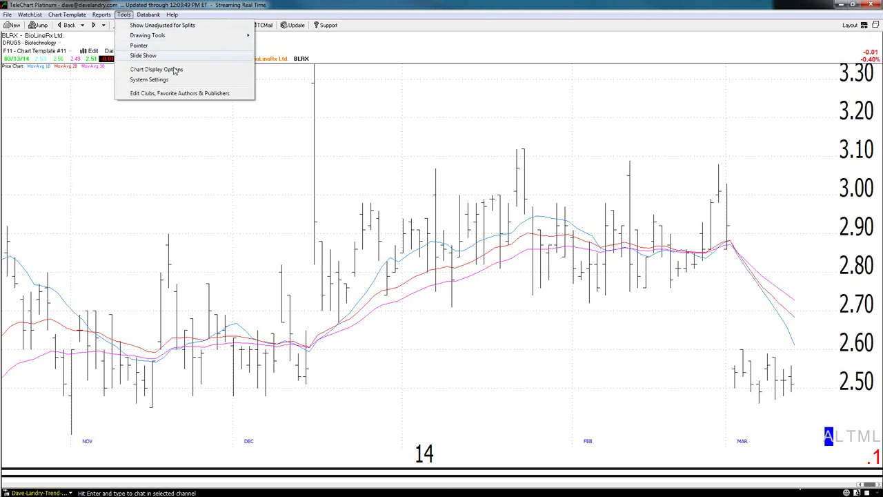
- Change the chart display options to the colour scheme with a black background
{"action": "left_click", "coordinate": [153, 70]}
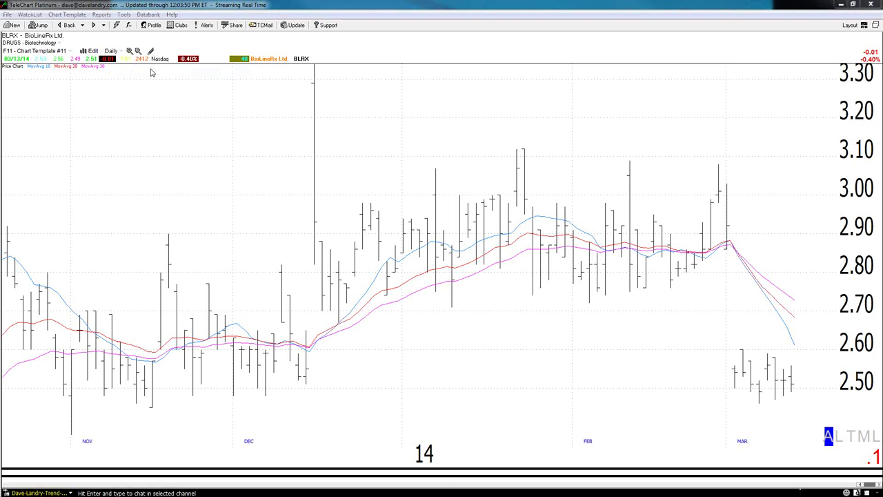
{"action": "left_click", "coordinate": [394, 241]}
{"action": "left_click", "coordinate": [428, 331]}
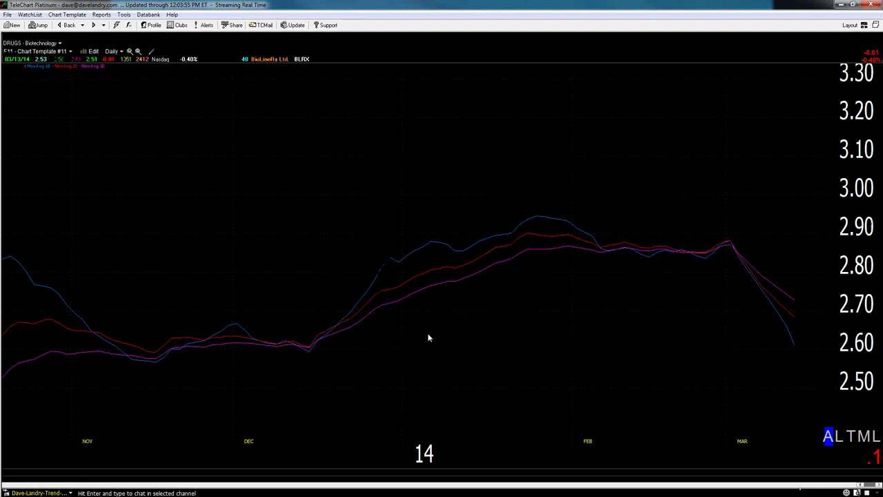
- Show the Standard & Poors 500 in Chart Template #3 and draw short lines along the early-March closes and down the latest pullback
{"action": "key", "text": "F3"}
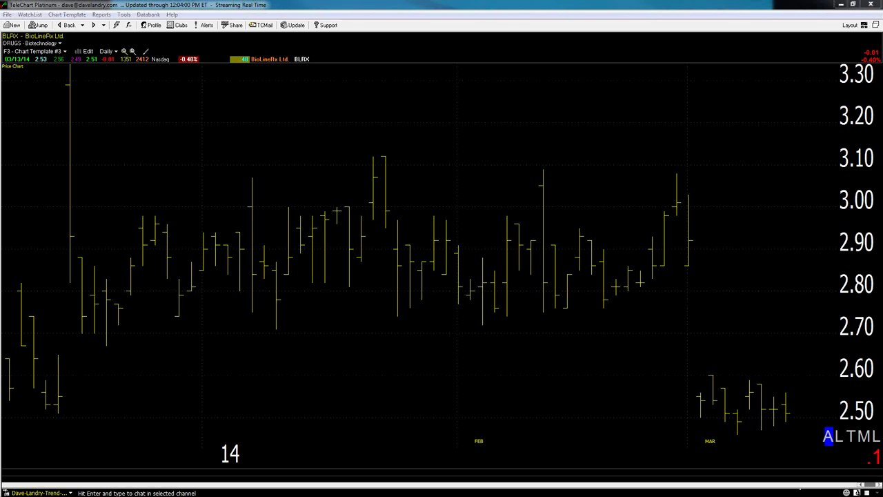
{"action": "key", "text": "space"}
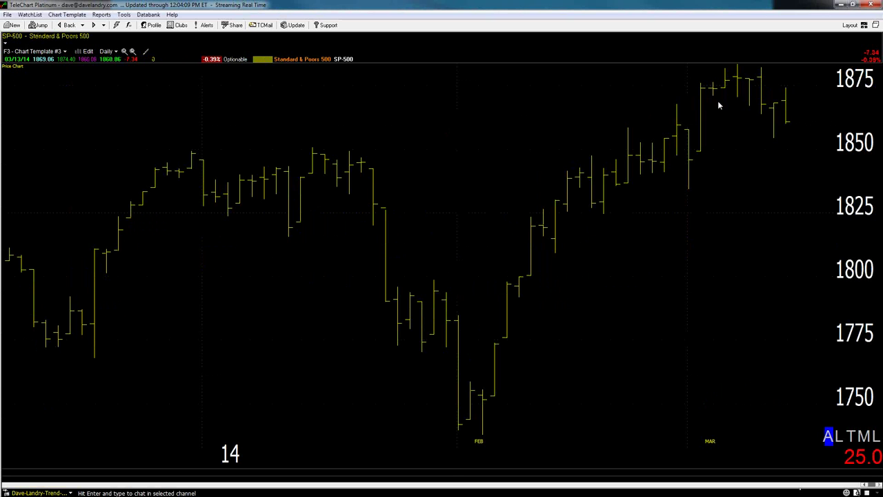
{"action": "key", "text": "Left"}
{"action": "key", "text": "Left"}
{"action": "key", "text": "Left"}
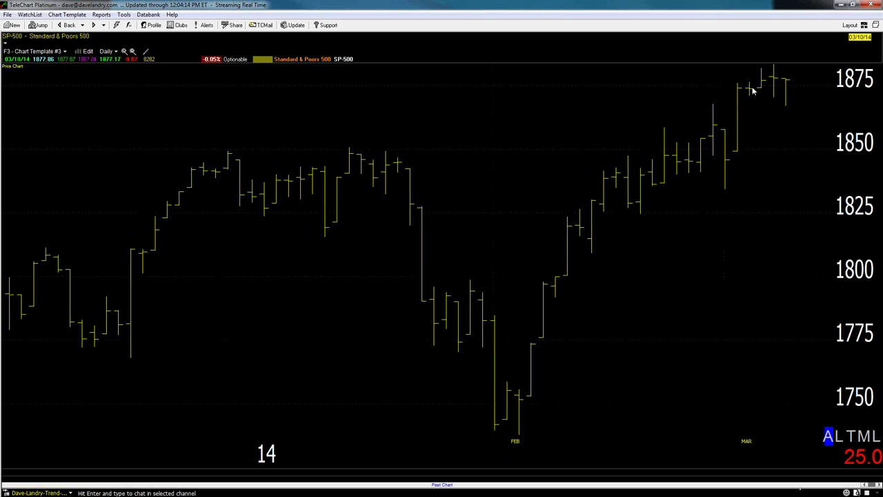
{"action": "left_click_drag", "start_coordinate": [737, 87], "coordinate": [767, 87]}
{"action": "key", "text": "Right"}
{"action": "key", "text": "Right"}
{"action": "key", "text": "Right"}
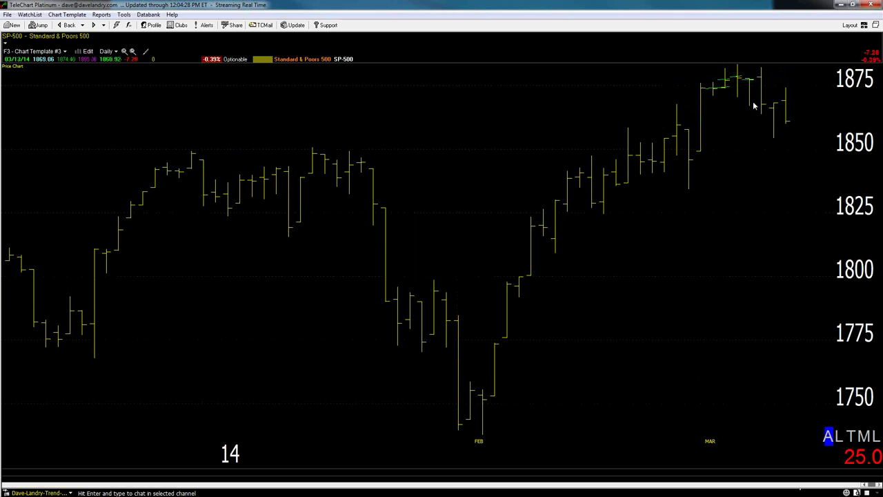
{"action": "left_click_drag", "start_coordinate": [749, 85], "coordinate": [774, 116]}
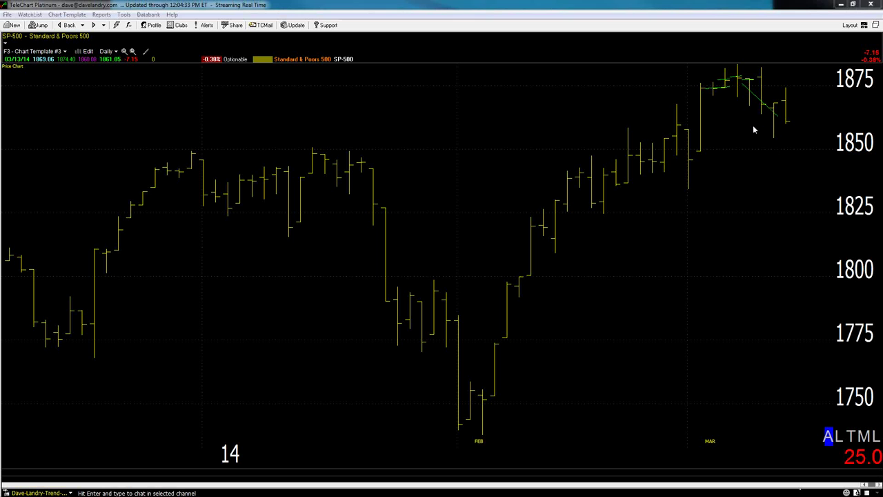
- Load the chart for the symbol SPY
{"action": "key", "text": "Return"}
{"action": "type", "text": "SPY"}
{"action": "key", "text": "Return"}
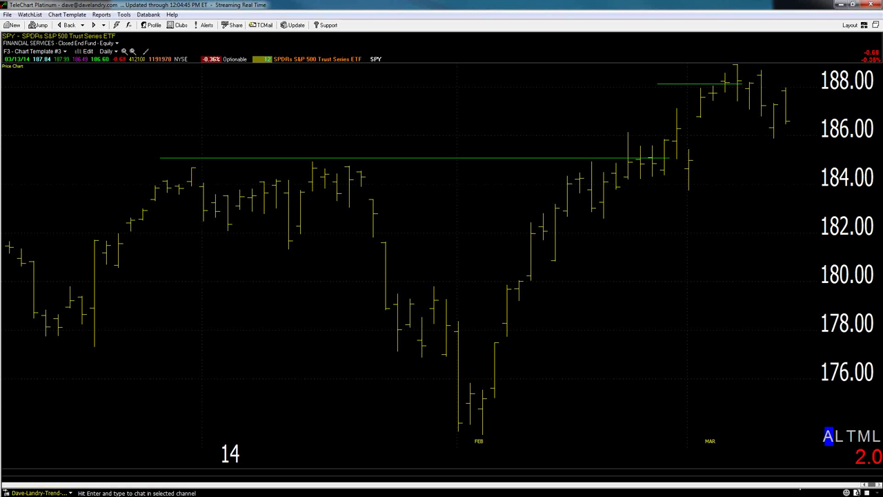
- Switch to the PowerPoint slide show and replace the pullback slide with a blank white screen
{"action": "key", "text": "alt+Tab"}
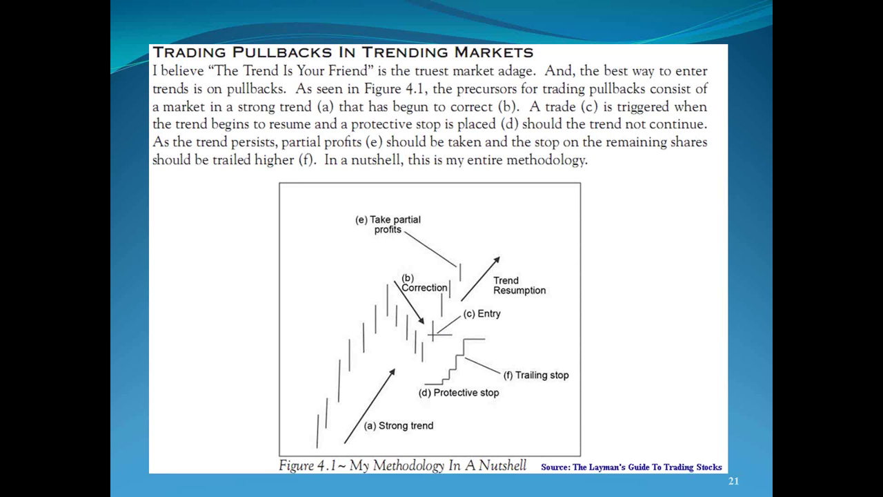
{"action": "right_click", "coordinate": [170, 272]}
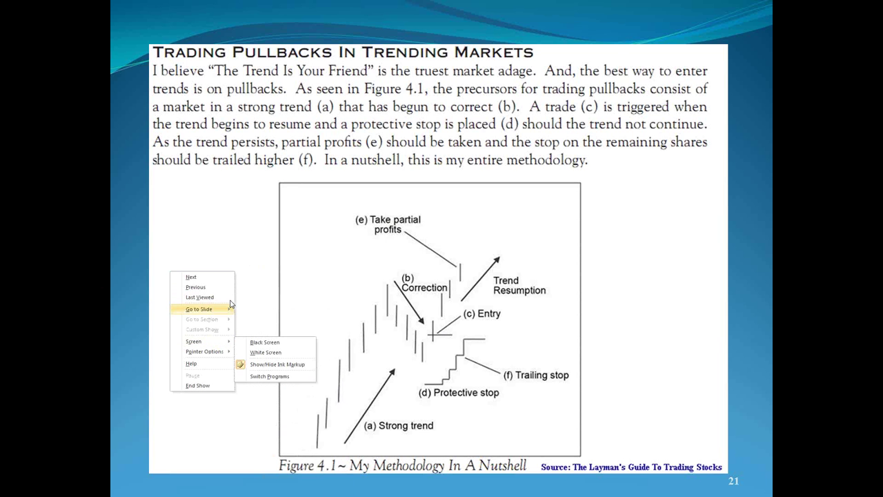
{"action": "mouse_move", "coordinate": [225, 341]}
{"action": "left_click", "coordinate": [267, 352]}
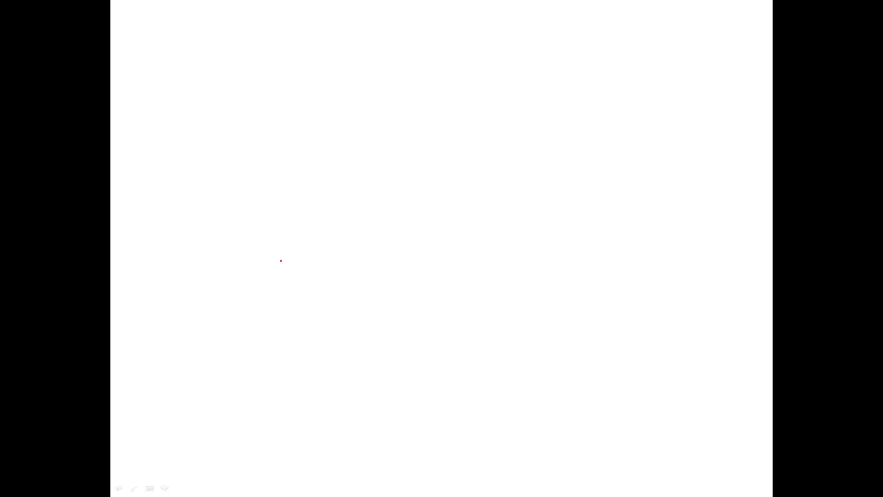
- Sketch a W-shaped curve, a rise ending in a sideways range with down and up breakouts, and a rise that rolls over
{"action": "mouse_move", "coordinate": [274, 262]}
{"action": "left_mouse_down"}
{"action": "mouse_move", "coordinate": [283, 293]}
{"action": "mouse_move", "coordinate": [335, 301]}
{"action": "mouse_move", "coordinate": [361, 247]}
{"action": "mouse_move", "coordinate": [375, 253]}
{"action": "mouse_move", "coordinate": [389, 286]}
{"action": "mouse_move", "coordinate": [427, 311]}
{"action": "mouse_move", "coordinate": [445, 283]}
{"action": "mouse_move", "coordinate": [450, 228]}
{"action": "left_mouse_up"}
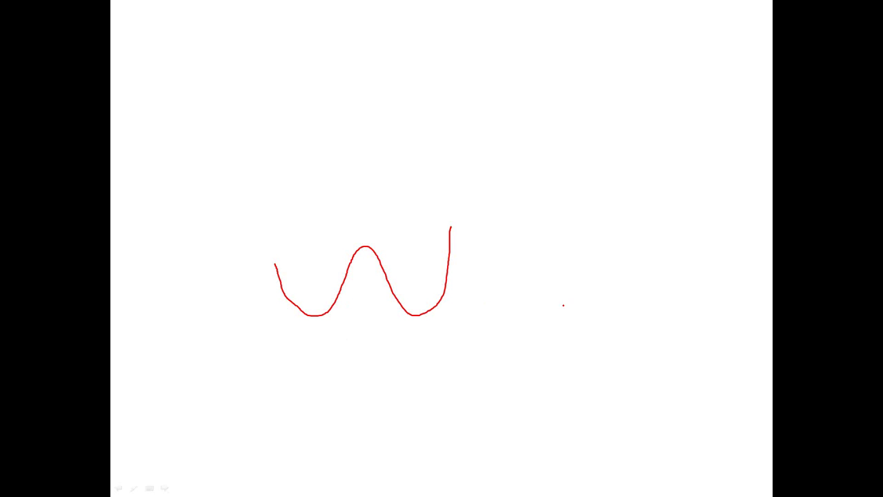
{"action": "mouse_move", "coordinate": [511, 290]}
{"action": "left_mouse_down"}
{"action": "mouse_move", "coordinate": [576, 183]}
{"action": "mouse_move", "coordinate": [581, 191]}
{"action": "mouse_move", "coordinate": [592, 179]}
{"action": "mouse_move", "coordinate": [636, 178]}
{"action": "left_mouse_up"}
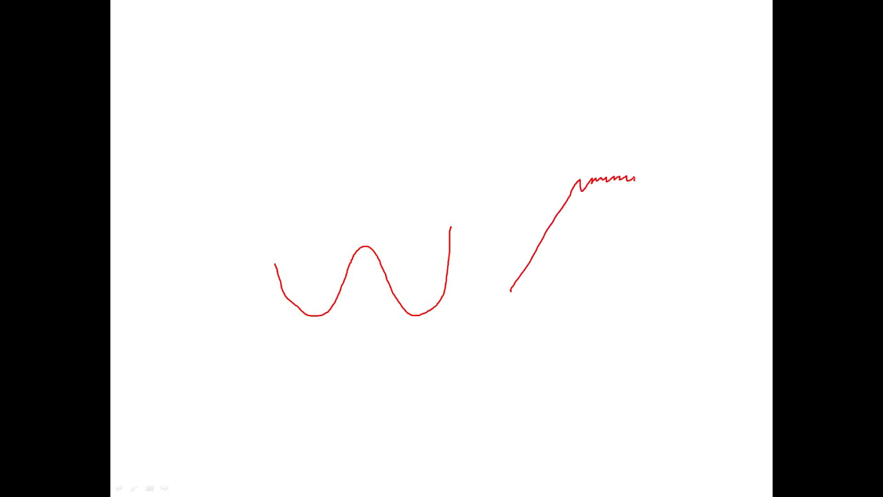
{"action": "mouse_move", "coordinate": [533, 326]}
{"action": "left_mouse_down"}
{"action": "mouse_move", "coordinate": [585, 252]}
{"action": "mouse_move", "coordinate": [630, 247]}
{"action": "mouse_move", "coordinate": [649, 269]}
{"action": "left_mouse_up"}
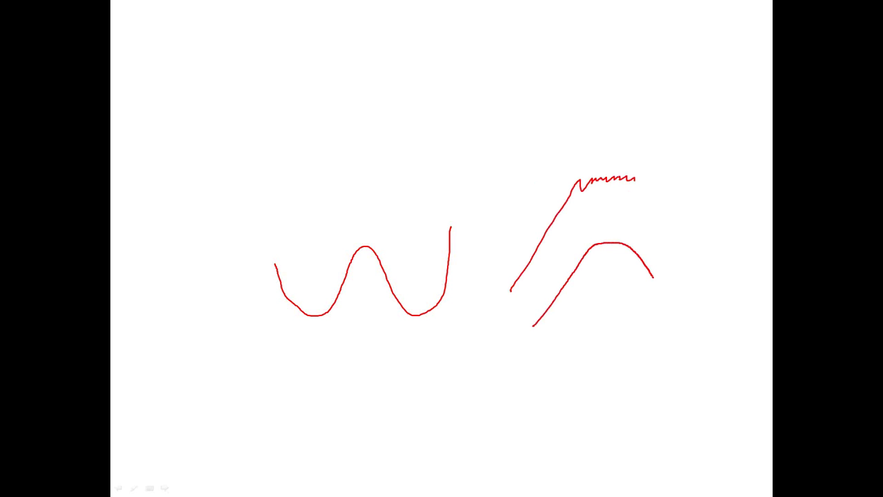
{"action": "left_click_drag", "start_coordinate": [641, 183], "coordinate": [643, 210]}
{"action": "mouse_move", "coordinate": [643, 171]}
{"action": "left_mouse_down"}
{"action": "mouse_move", "coordinate": [679, 136]}
{"action": "mouse_move", "coordinate": [680, 149]}
{"action": "left_mouse_up"}
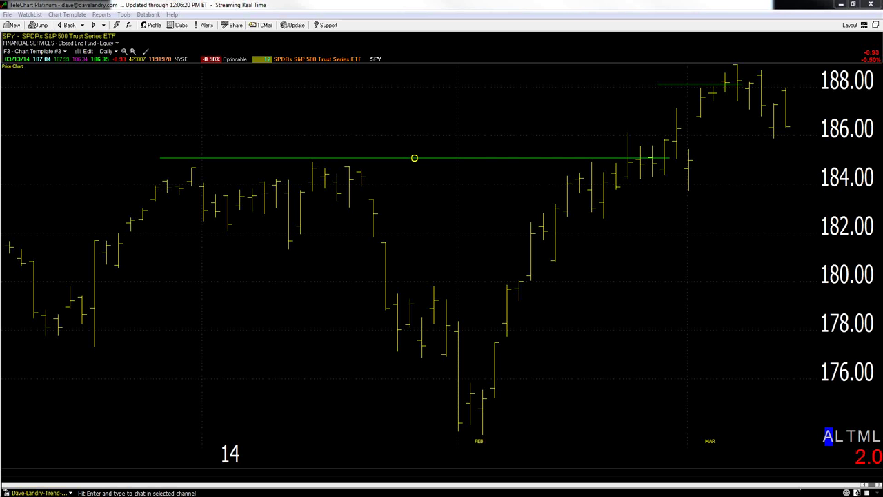
- Switch to TeleChart, return to the SP-500 chart and draw a horizontal line near 1850 from the January highs through March
{"action": "key", "text": "Down"}
{"action": "mouse_move", "coordinate": [229, 151]}
{"action": "left_mouse_down"}
{"action": "mouse_move", "coordinate": [448, 136]}
{"action": "mouse_move", "coordinate": [855, 145]}
{"action": "mouse_move", "coordinate": [791, 151]}
{"action": "left_mouse_up"}
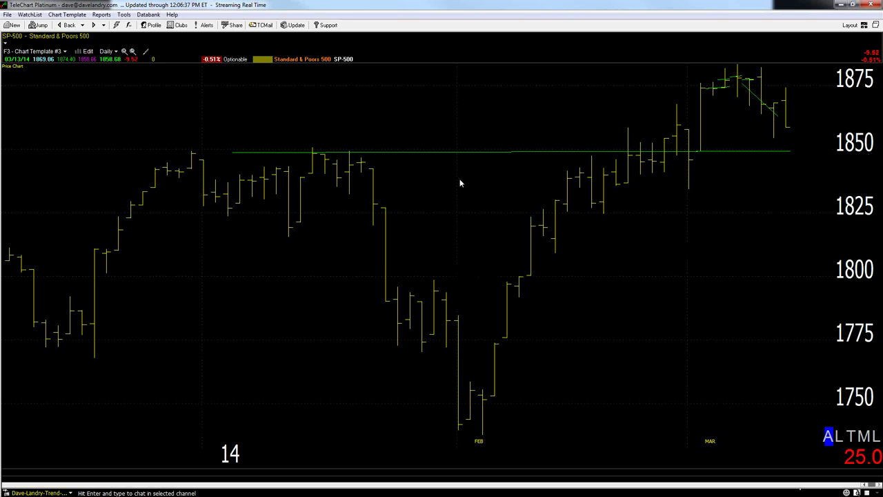
- Switch back to the PowerPoint slide show and replace the sketch with a fresh white screen
{"action": "left_click", "coordinate": [845, 6]}
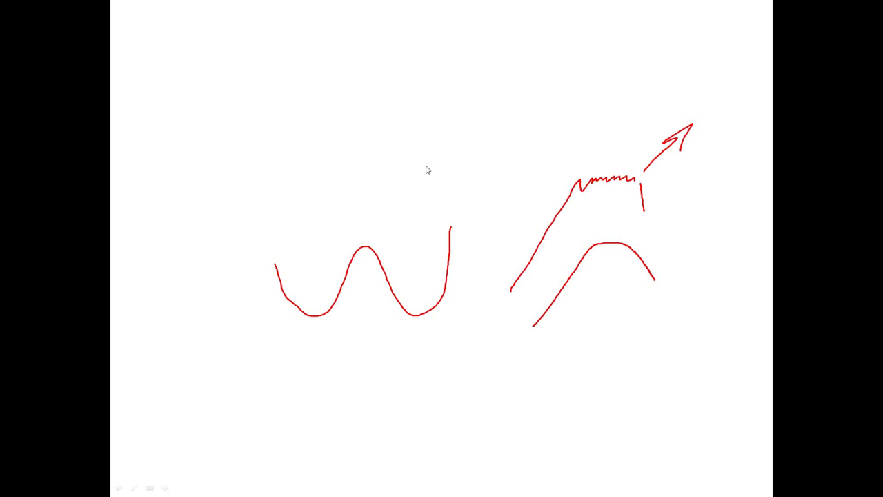
{"action": "key", "text": "w"}
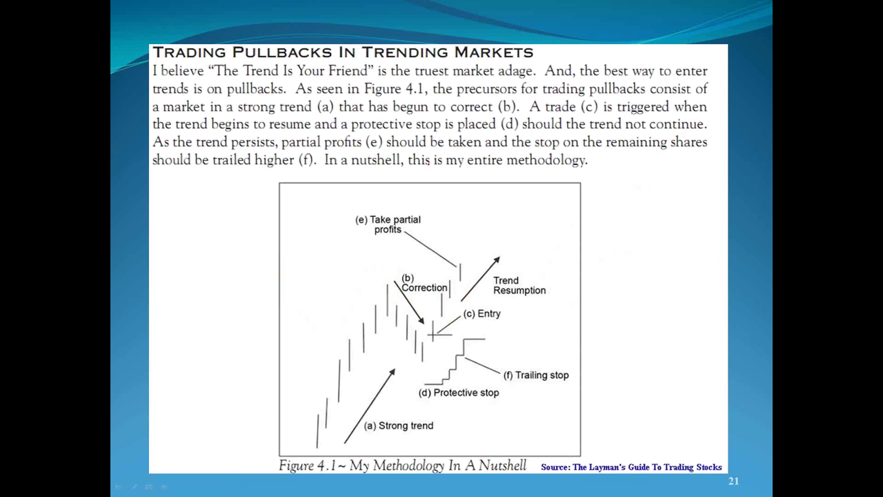
{"action": "right_click", "coordinate": [428, 161]}
{"action": "mouse_move", "coordinate": [471, 239]}
{"action": "left_click", "coordinate": [515, 245]}
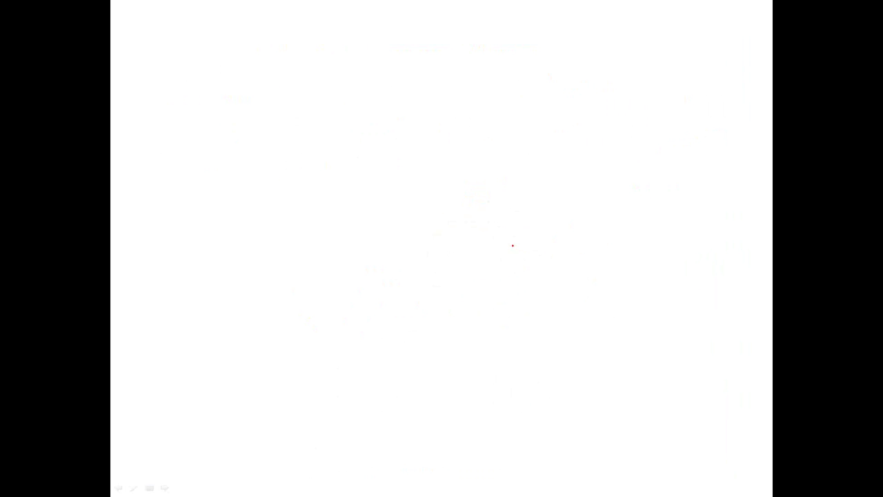
- Sketch three double tops with equal, lower and higher second peaks, marking the peak levels and the overshoot above the third one's first peak
{"action": "mouse_move", "coordinate": [406, 291]}
{"action": "left_mouse_down"}
{"action": "mouse_move", "coordinate": [434, 250]}
{"action": "mouse_move", "coordinate": [457, 285]}
{"action": "mouse_move", "coordinate": [485, 244]}
{"action": "mouse_move", "coordinate": [505, 281]}
{"action": "left_mouse_up"}
{"action": "left_click_drag", "start_coordinate": [412, 246], "coordinate": [494, 240]}
{"action": "mouse_move", "coordinate": [571, 290]}
{"action": "left_mouse_down"}
{"action": "mouse_move", "coordinate": [595, 251]}
{"action": "mouse_move", "coordinate": [626, 289]}
{"action": "mouse_move", "coordinate": [638, 265]}
{"action": "mouse_move", "coordinate": [672, 309]}
{"action": "left_mouse_up"}
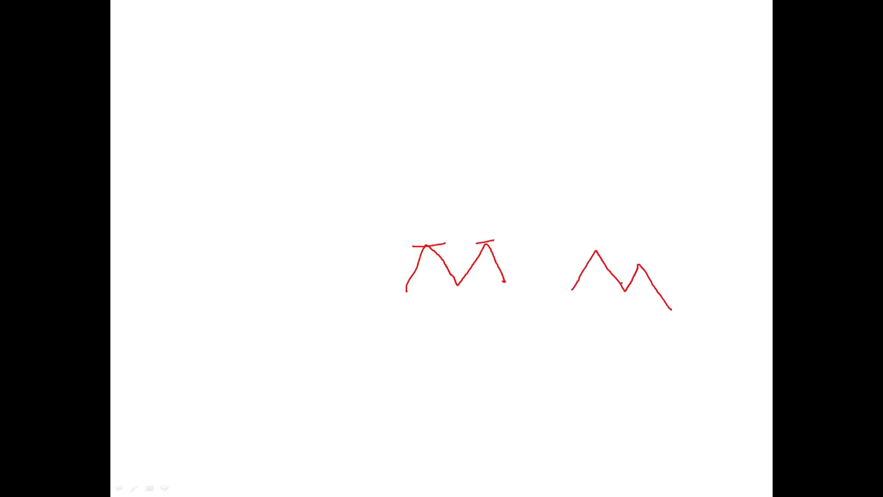
{"action": "mouse_move", "coordinate": [578, 252]}
{"action": "left_mouse_down"}
{"action": "mouse_move", "coordinate": [642, 266]}
{"action": "mouse_move", "coordinate": [680, 260]}
{"action": "mouse_move", "coordinate": [692, 273]}
{"action": "mouse_move", "coordinate": [710, 220]}
{"action": "mouse_move", "coordinate": [729, 296]}
{"action": "left_mouse_up"}
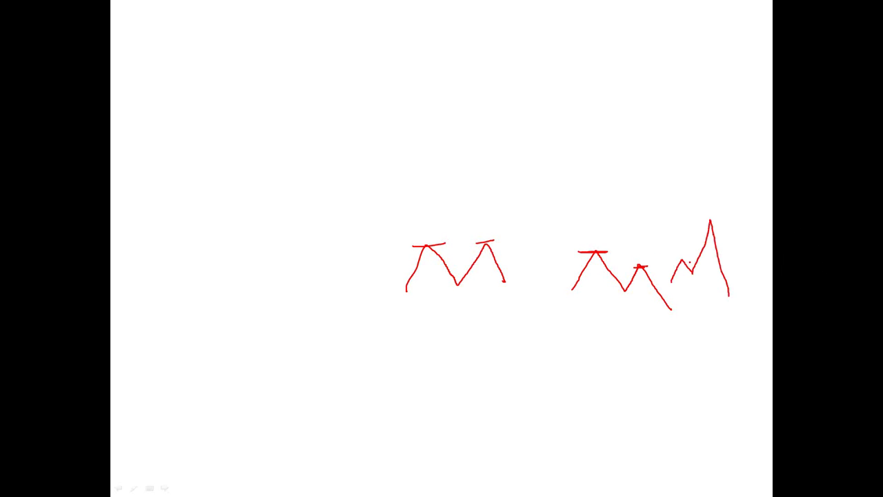
{"action": "left_click_drag", "start_coordinate": [660, 261], "coordinate": [720, 256]}
{"action": "left_click_drag", "start_coordinate": [672, 237], "coordinate": [687, 232]}
{"action": "mouse_move", "coordinate": [692, 266]}
{"action": "left_mouse_down"}
{"action": "mouse_move", "coordinate": [706, 232]}
{"action": "mouse_move", "coordinate": [714, 247]}
{"action": "left_mouse_up"}
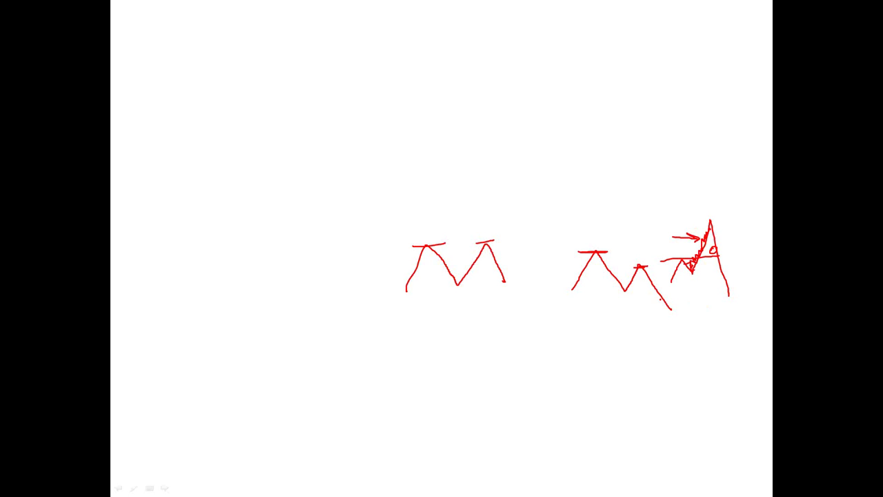
- Circle the equal double top, cross its first peak, and draw an arrow upward from the second peak continued by a rising zigzag
{"action": "mouse_move", "coordinate": [446, 199]}
{"action": "left_mouse_down"}
{"action": "mouse_move", "coordinate": [431, 198]}
{"action": "mouse_move", "coordinate": [474, 290]}
{"action": "mouse_move", "coordinate": [428, 181]}
{"action": "mouse_move", "coordinate": [406, 205]}
{"action": "left_mouse_up"}
{"action": "mouse_move", "coordinate": [483, 249]}
{"action": "left_mouse_down"}
{"action": "mouse_move", "coordinate": [563, 129]}
{"action": "mouse_move", "coordinate": [552, 125]}
{"action": "mouse_move", "coordinate": [560, 136]}
{"action": "left_mouse_up"}
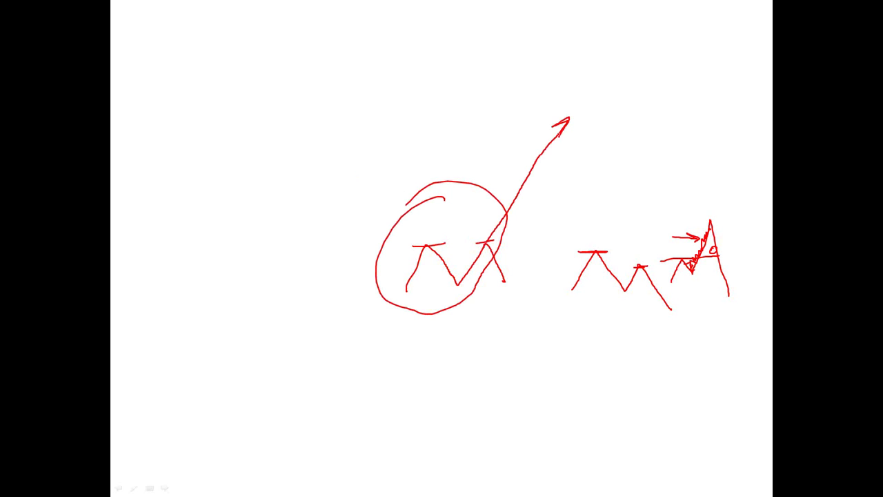
{"action": "left_click_drag", "start_coordinate": [417, 243], "coordinate": [431, 229]}
{"action": "mouse_move", "coordinate": [570, 121]}
{"action": "left_mouse_down"}
{"action": "mouse_move", "coordinate": [583, 138]}
{"action": "mouse_move", "coordinate": [624, 82]}
{"action": "mouse_move", "coordinate": [660, 84]}
{"action": "mouse_move", "coordinate": [691, 49]}
{"action": "mouse_move", "coordinate": [699, 59]}
{"action": "mouse_move", "coordinate": [726, 29]}
{"action": "mouse_move", "coordinate": [760, 13]}
{"action": "left_mouse_up"}
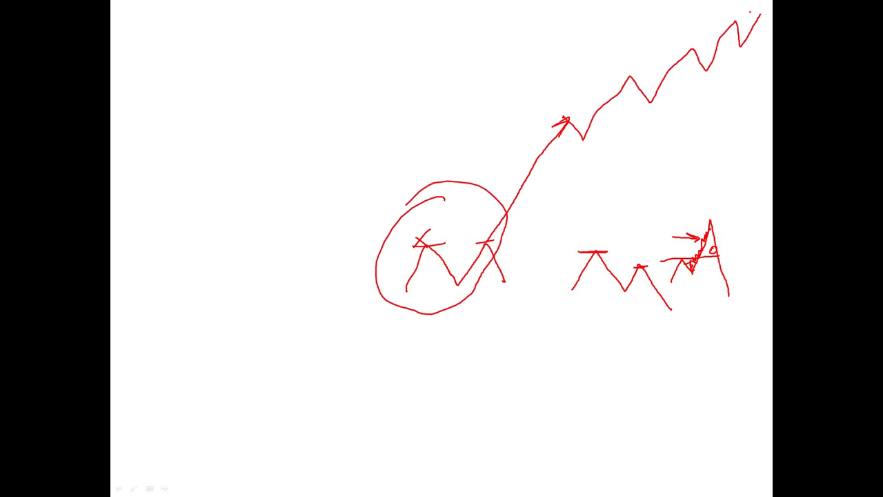
- Close the white screen and end the slide show, discarding the ink annotations
{"action": "key", "text": "w"}
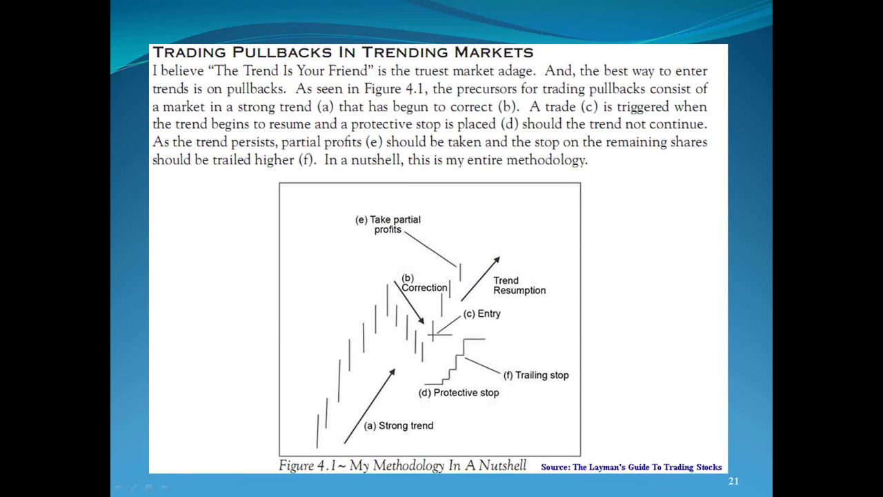
{"action": "key", "text": "Escape"}
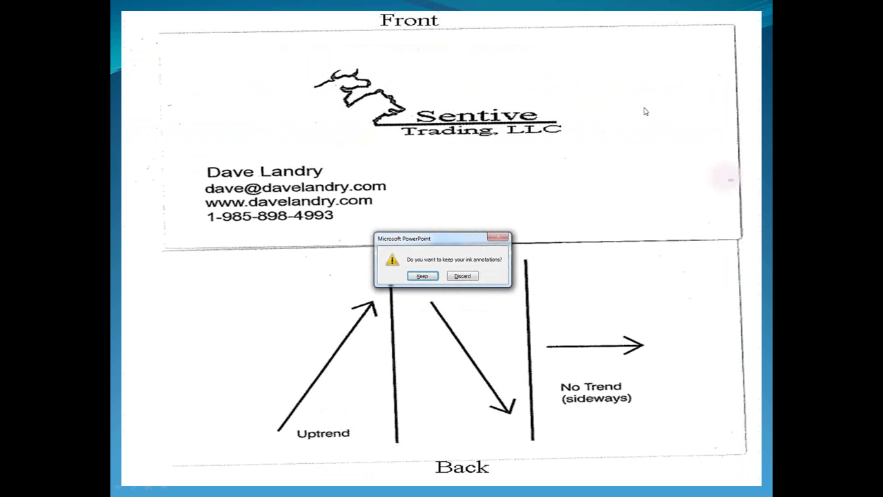
{"action": "left_click", "coordinate": [463, 277]}
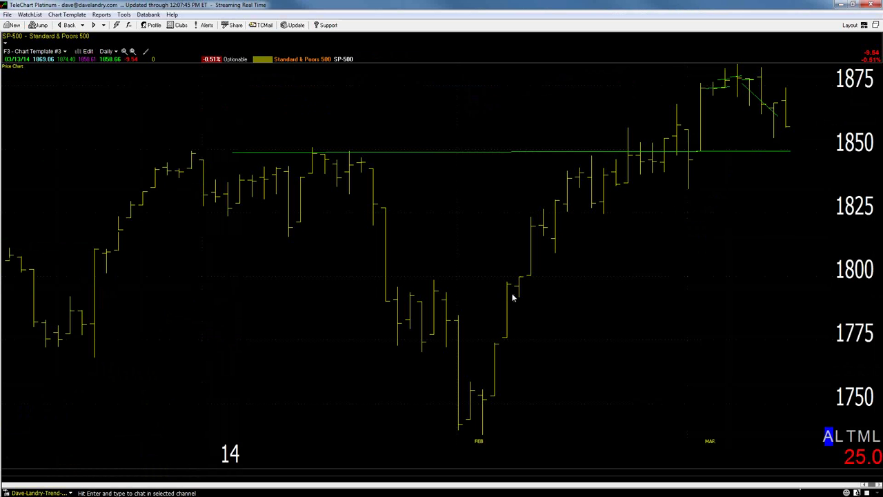
- Draw a cross over the January highs on the SP-500 chart and display its full history in monthly bars
{"action": "mouse_move", "coordinate": [269, 123]}
{"action": "left_mouse_down"}
{"action": "mouse_move", "coordinate": [351, 152]}
{"action": "mouse_move", "coordinate": [269, 150]}
{"action": "left_mouse_up"}
{"action": "left_click", "coordinate": [113, 52]}
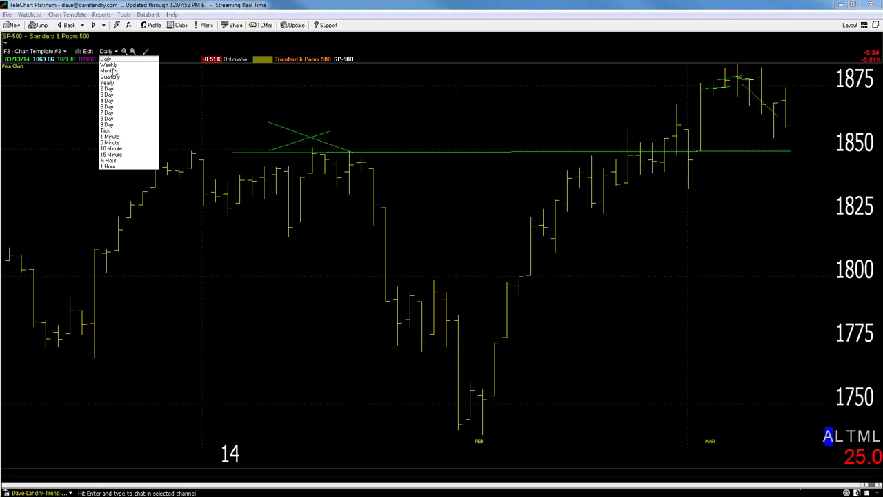
{"action": "left_click", "coordinate": [115, 71]}
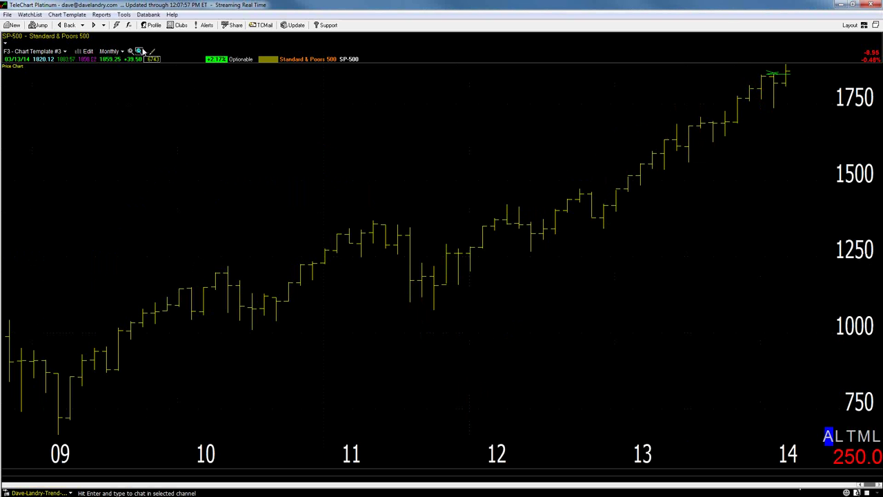
{"action": "left_click", "coordinate": [138, 52]}
{"action": "left_click", "coordinate": [138, 52]}
{"action": "left_click", "coordinate": [138, 52]}
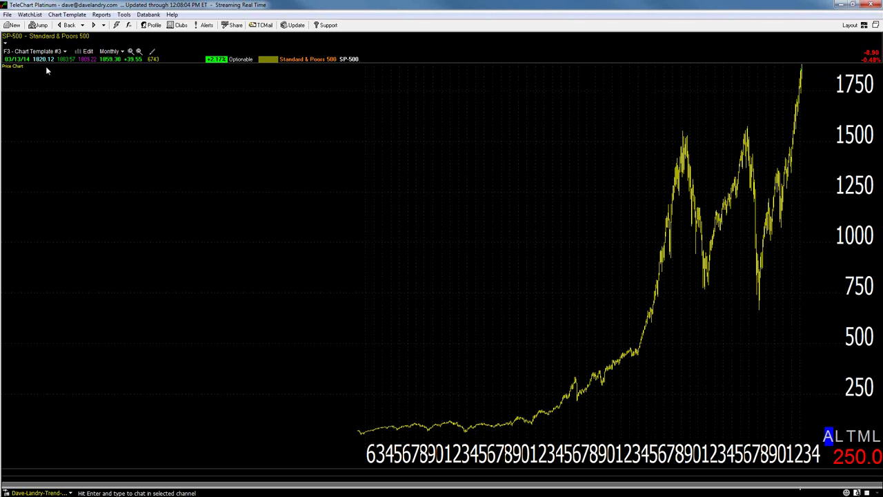
- Examine the SP-500 on a closer monthly view and on weekly bars from 2013 to 2014
{"action": "left_click", "coordinate": [130, 52]}
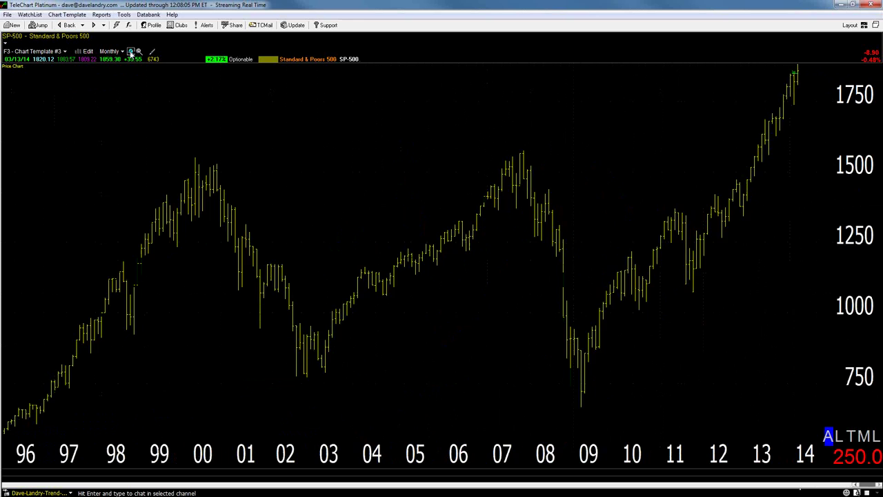
{"action": "left_click", "coordinate": [130, 52]}
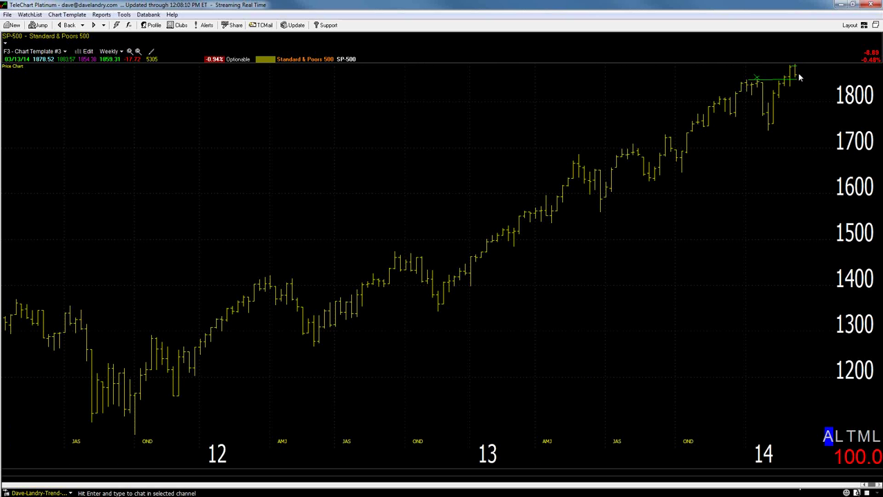
{"action": "left_click", "coordinate": [129, 51]}
{"action": "left_click", "coordinate": [130, 52]}
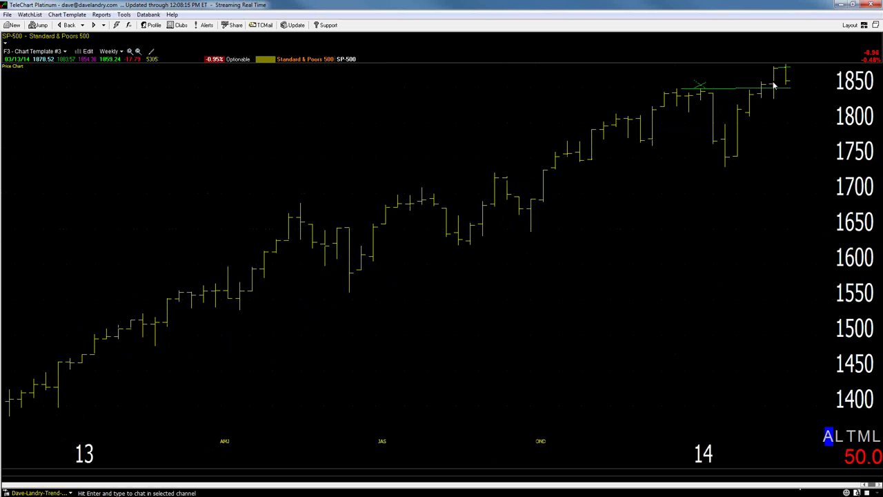
- Return the SP-500 to daily bars and trace the March pullback and a V from the January highs through the February low to March
{"action": "key", "text": "d"}
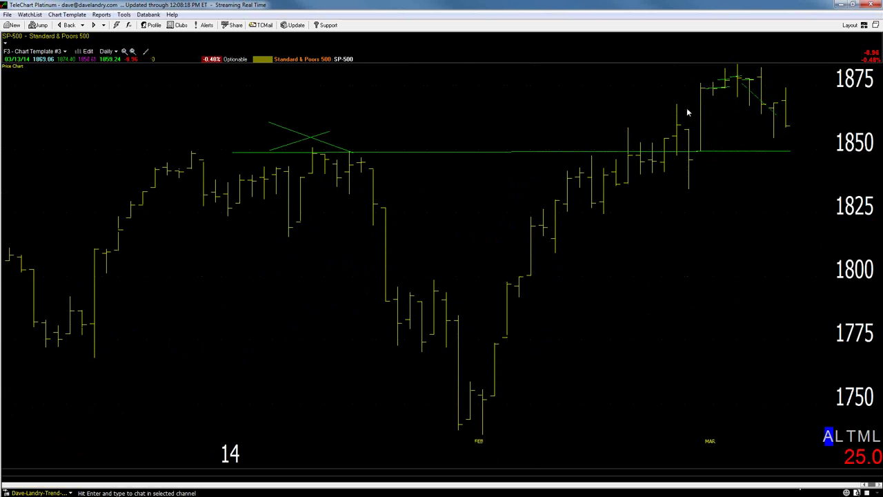
{"action": "left_click_drag", "start_coordinate": [741, 85], "coordinate": [790, 124]}
{"action": "left_click", "coordinate": [133, 51]}
{"action": "left_click", "coordinate": [132, 51]}
{"action": "mouse_move", "coordinate": [732, 86]}
{"action": "left_mouse_down"}
{"action": "mouse_move", "coordinate": [758, 142]}
{"action": "mouse_move", "coordinate": [755, 161]}
{"action": "mouse_move", "coordinate": [796, 66]}
{"action": "left_mouse_up"}
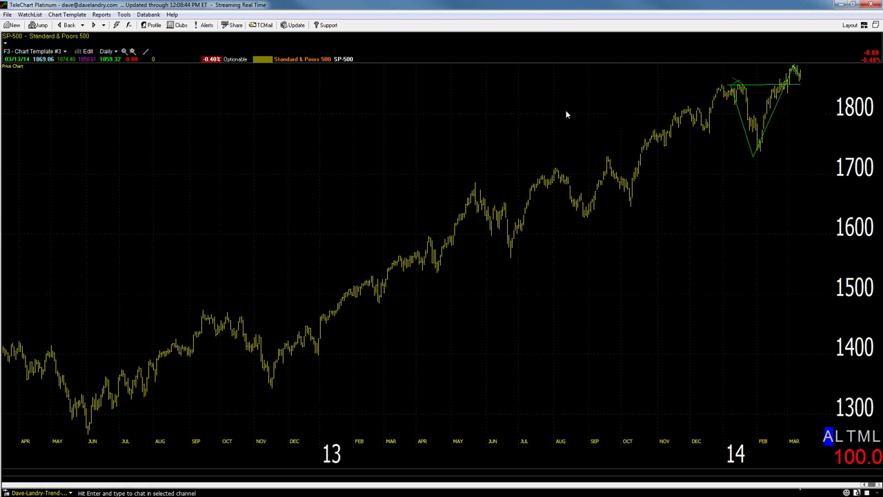
- Reveal the watchlist beside the SP-500 chart and load the personal watchlist 0001 Servcie-c
{"action": "key", "text": "Up"}
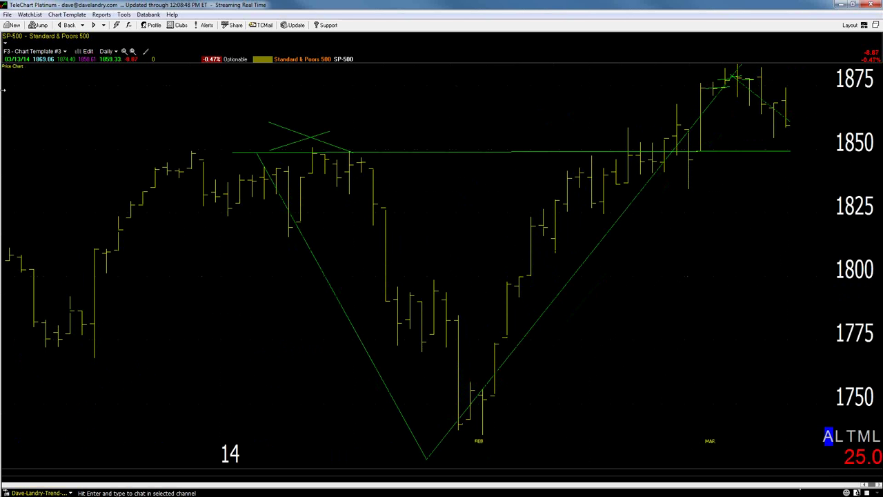
{"action": "left_click_drag", "start_coordinate": [3, 88], "coordinate": [145, 88]}
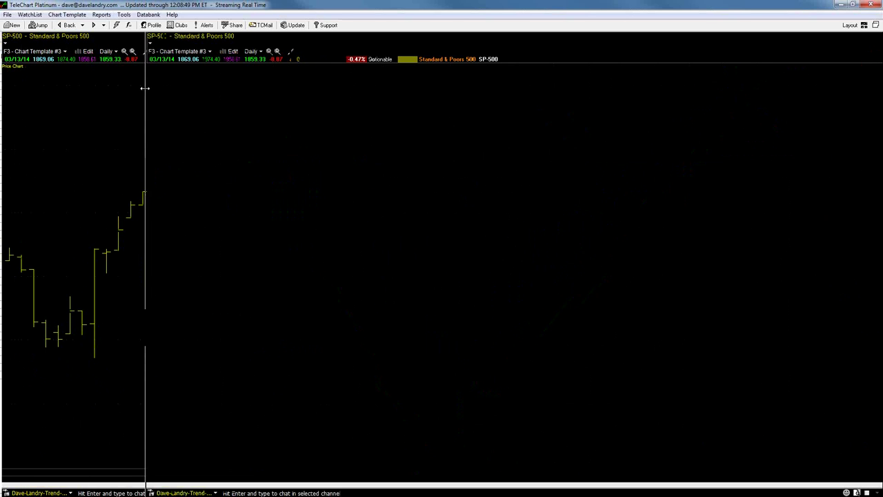
{"action": "left_click", "coordinate": [32, 37]}
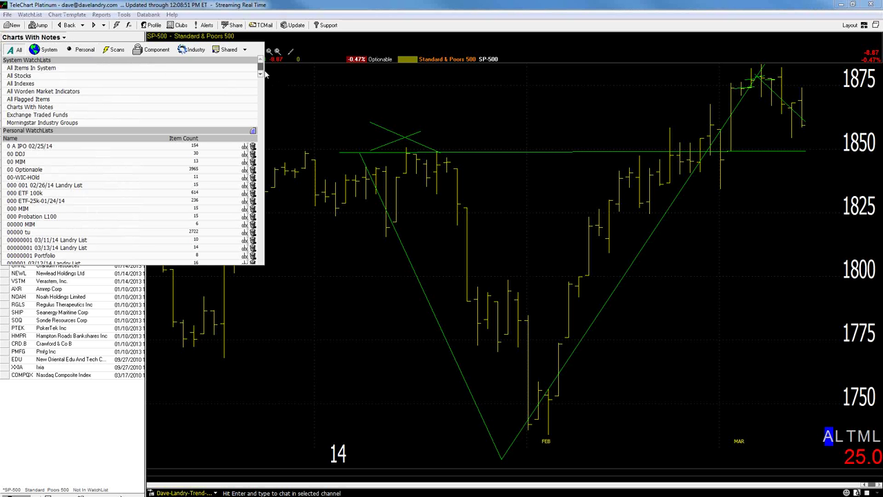
{"action": "scroll", "coordinate": [261, 72], "scroll_direction": "down", "scroll_amount": 5}
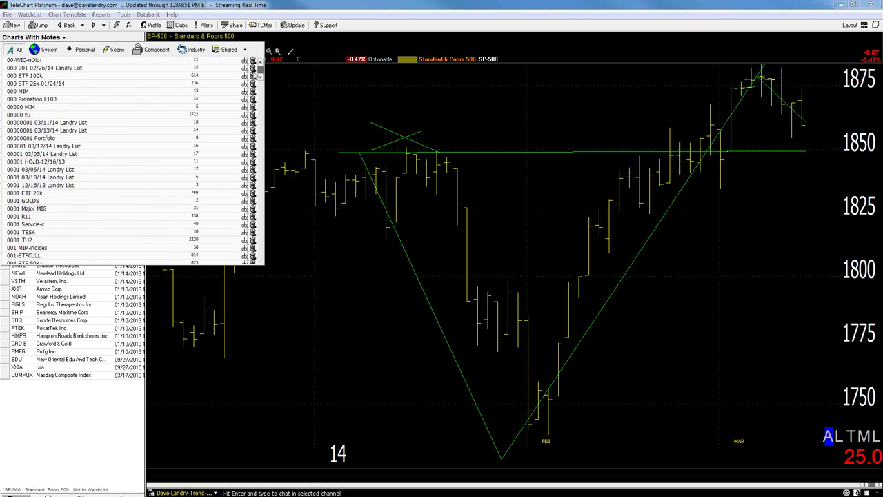
{"action": "left_click", "coordinate": [33, 225]}
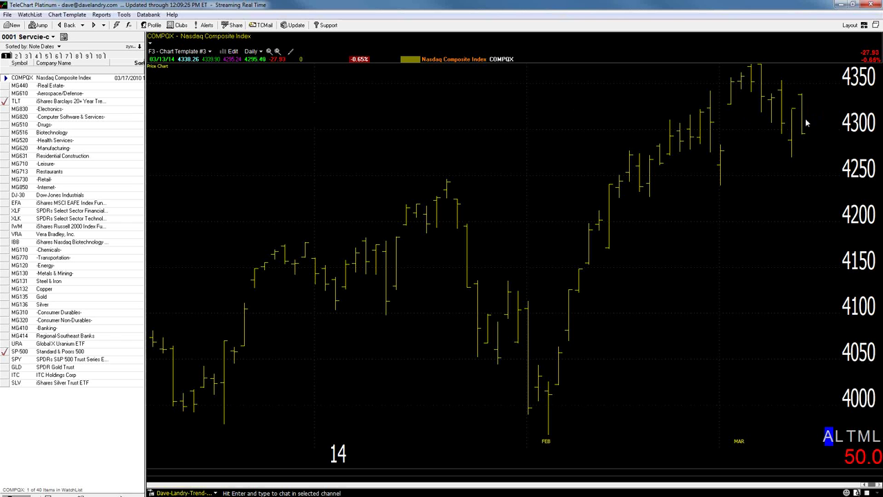
- Trace the March pullback and the rise from the February low to the March high on the Nasdaq Composite chart
{"action": "left_click_drag", "start_coordinate": [745, 79], "coordinate": [804, 151]}
{"action": "left_click_drag", "start_coordinate": [545, 423], "coordinate": [755, 82]}
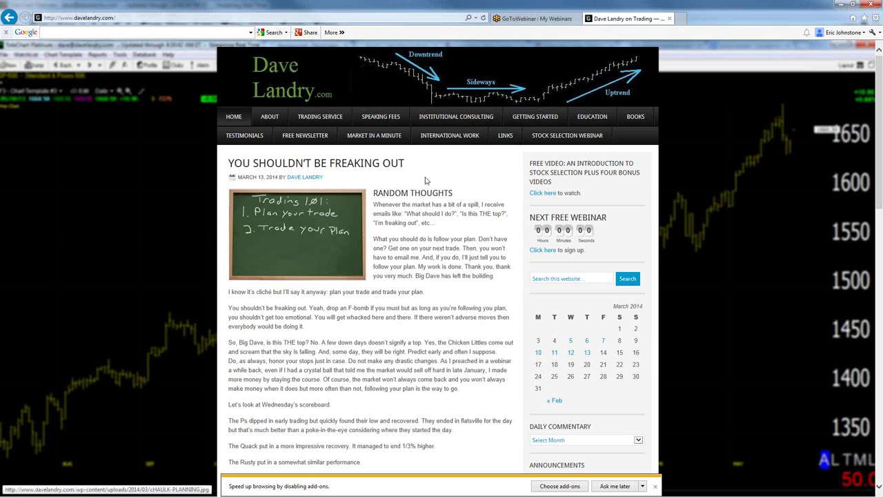
{"action": "left_click", "coordinate": [545, 194]}
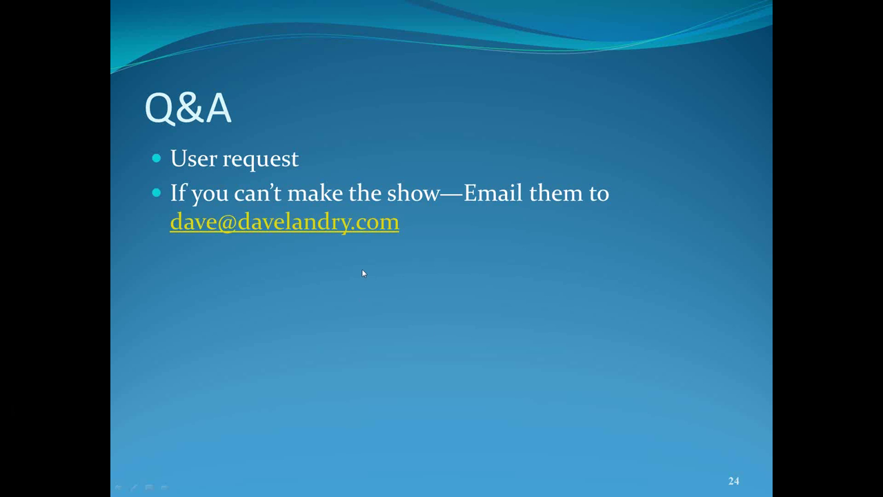
{"action": "right_click", "coordinate": [362, 269]}
{"action": "mouse_move", "coordinate": [412, 340]}
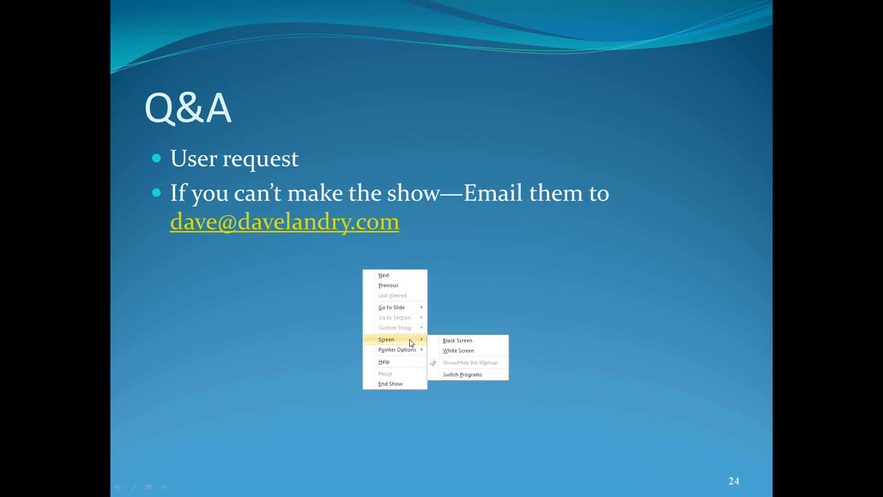
{"action": "left_click", "coordinate": [450, 351]}
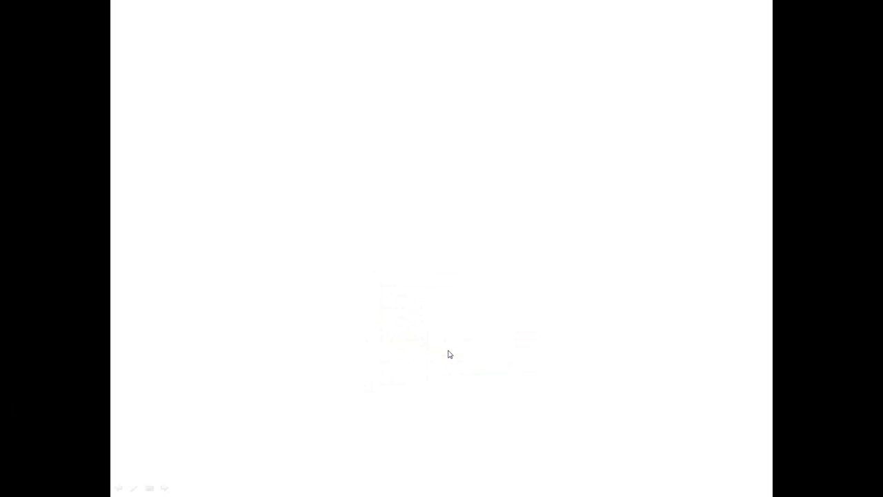
{"action": "left_click", "coordinate": [170, 429]}
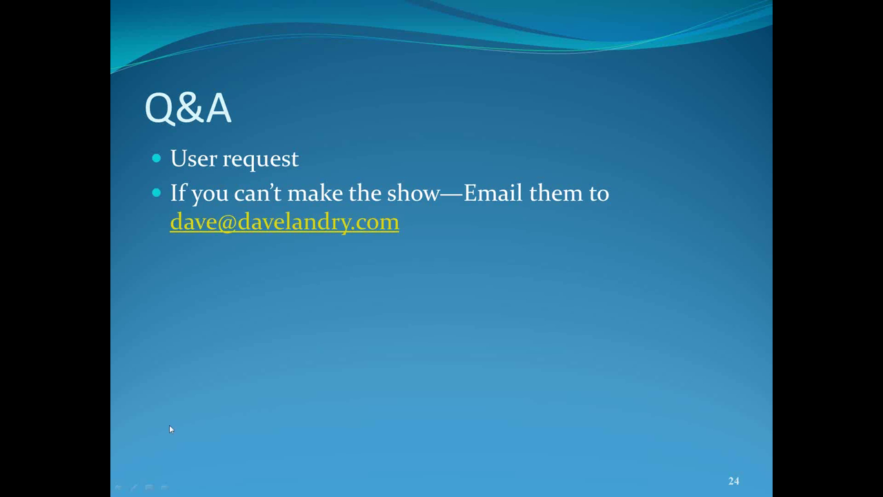
- Turn the Q&A slide into a white screen and sketch a gentle-then-steep red rise with a second rising line beside it
{"action": "right_click", "coordinate": [229, 371]}
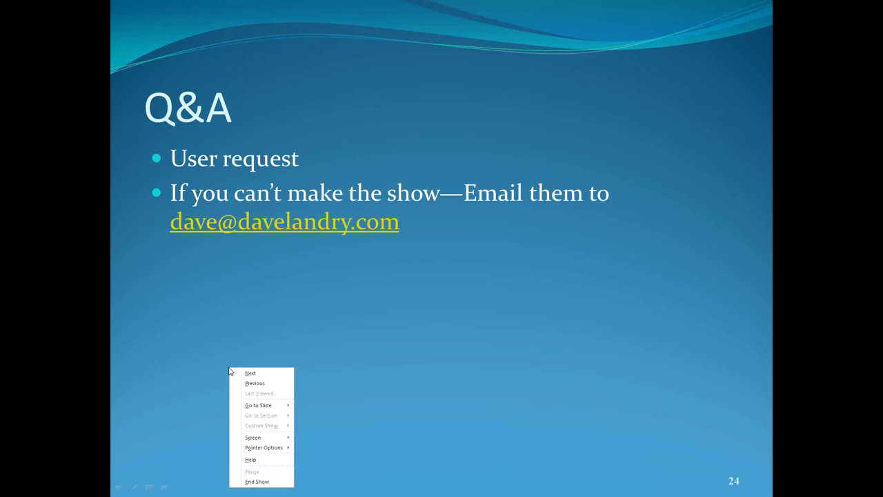
{"action": "mouse_move", "coordinate": [267, 438]}
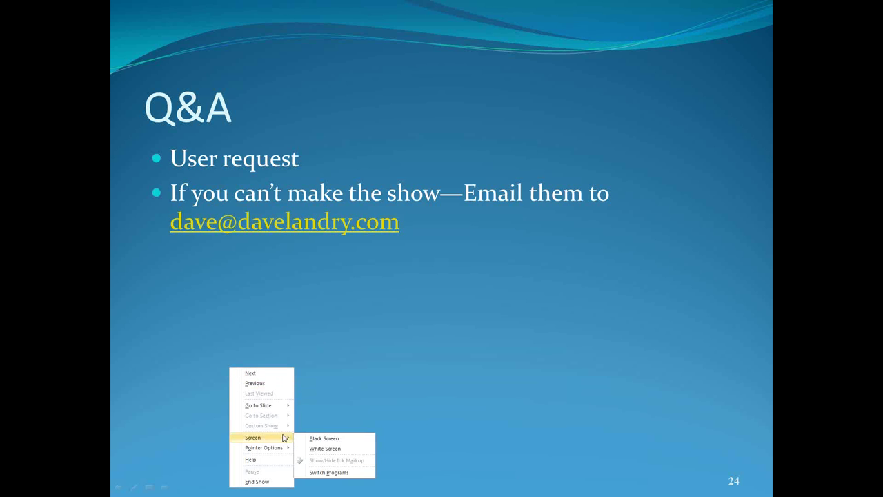
{"action": "left_click", "coordinate": [322, 450]}
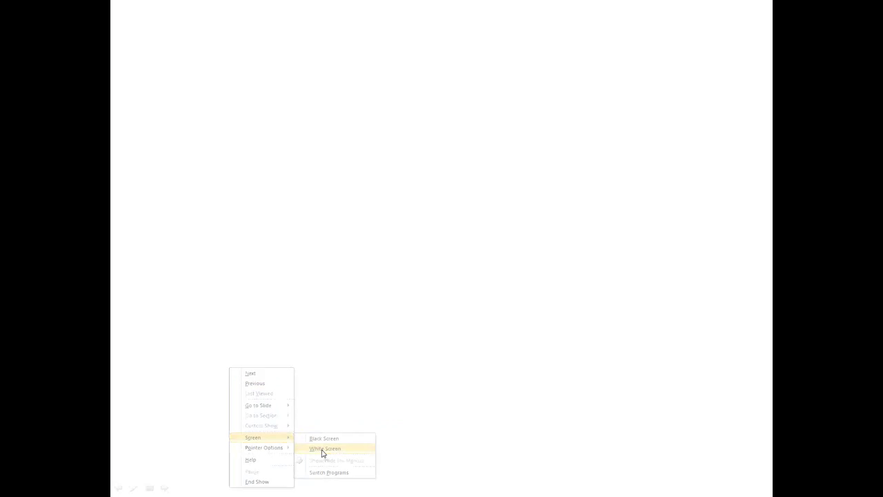
{"action": "left_click", "coordinate": [133, 487]}
{"action": "left_click", "coordinate": [146, 418]}
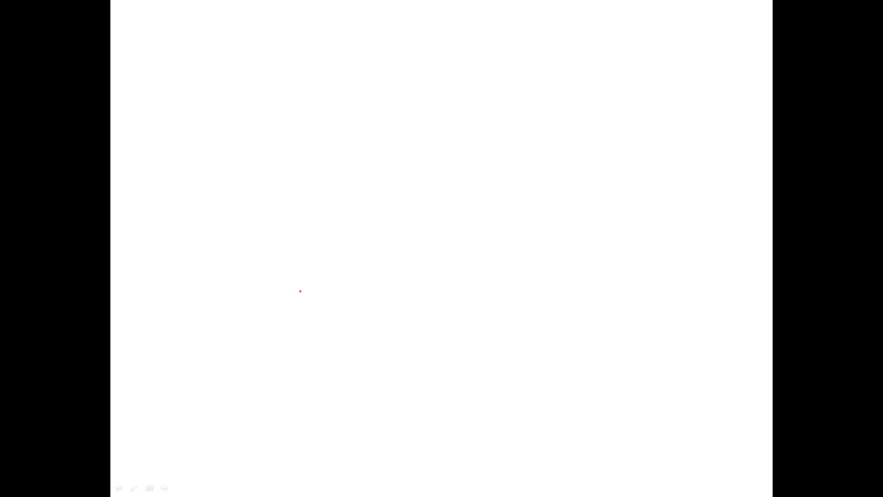
{"action": "mouse_move", "coordinate": [281, 347]}
{"action": "left_mouse_down"}
{"action": "mouse_move", "coordinate": [372, 317]}
{"action": "mouse_move", "coordinate": [442, 204]}
{"action": "left_mouse_up"}
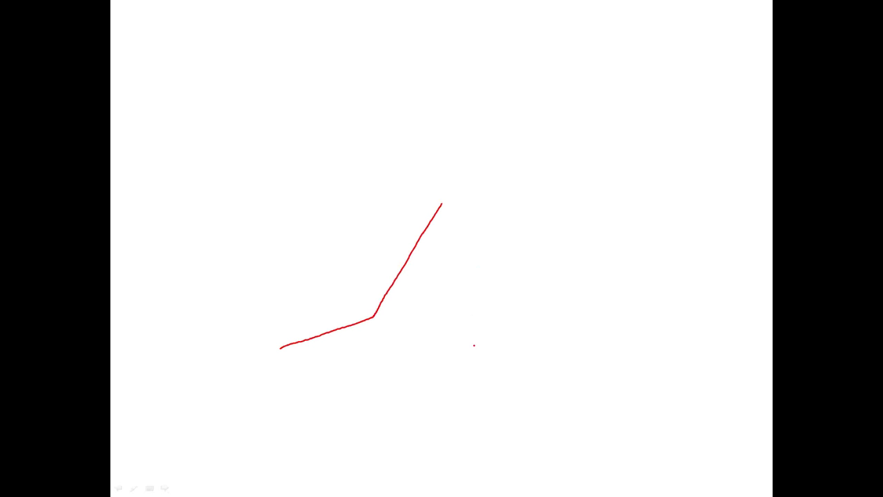
{"action": "mouse_move", "coordinate": [468, 345]}
{"action": "left_mouse_down"}
{"action": "mouse_move", "coordinate": [498, 237]}
{"action": "mouse_move", "coordinate": [574, 162]}
{"action": "left_mouse_up"}
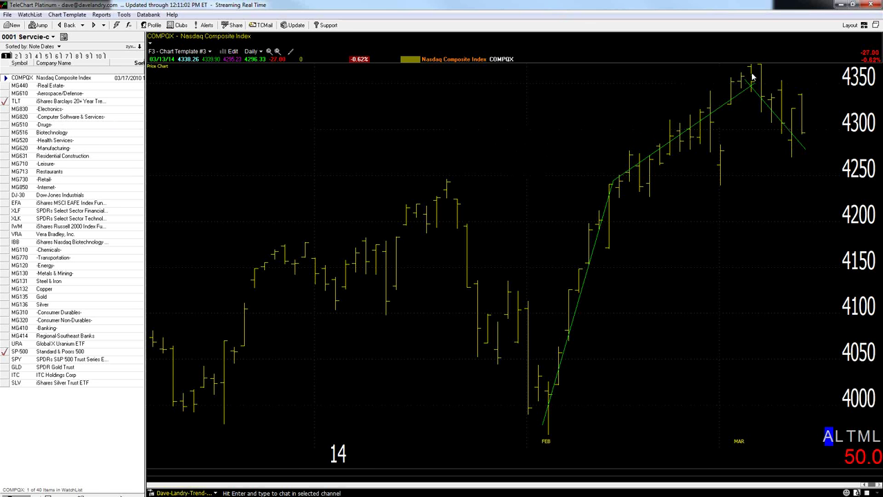
- Measure the percentage change of the Nasdaq Composite from 03/05/14 to 03/13/14 and of the SP-500 from 03/07/14 to 03/13/14
{"action": "left_click_drag", "start_coordinate": [743, 73], "coordinate": [803, 80]}
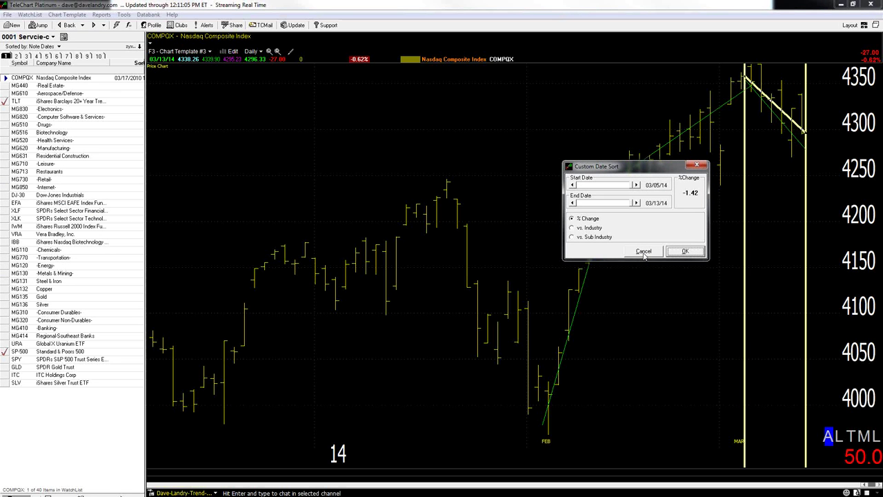
{"action": "left_click", "coordinate": [643, 251]}
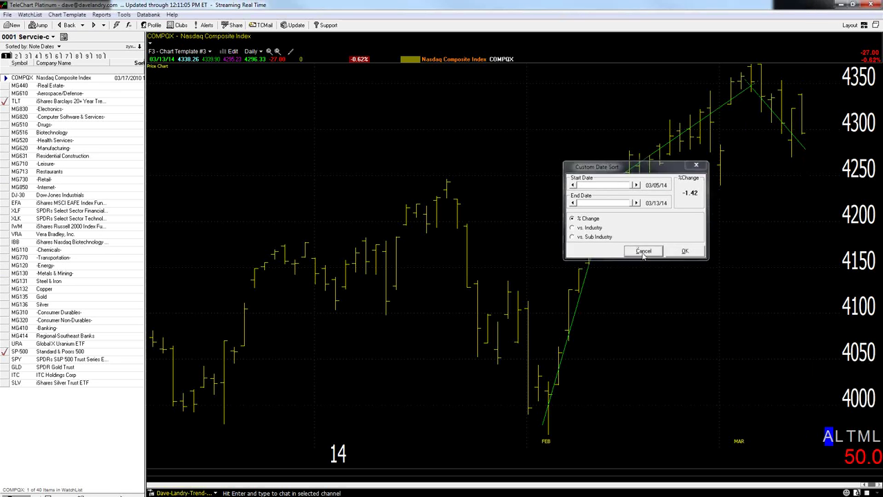
{"action": "left_click", "coordinate": [56, 353]}
{"action": "left_click_drag", "start_coordinate": [762, 78], "coordinate": [806, 77]}
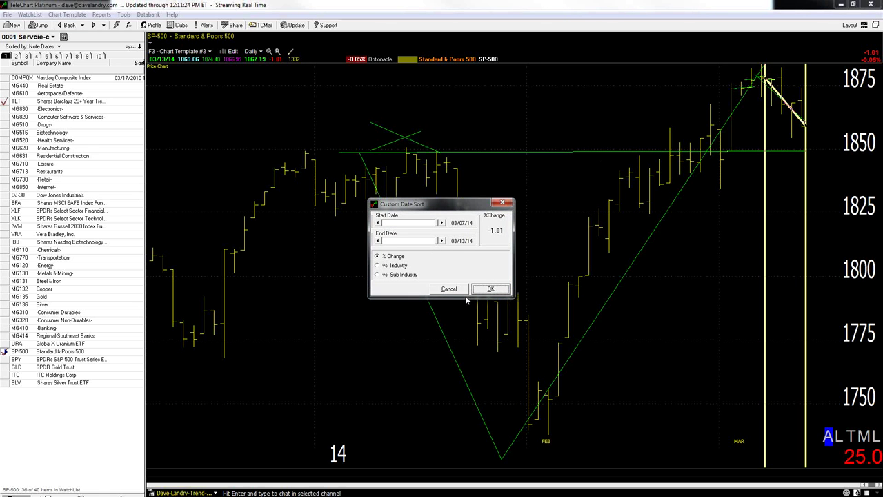
{"action": "left_click", "coordinate": [451, 290]}
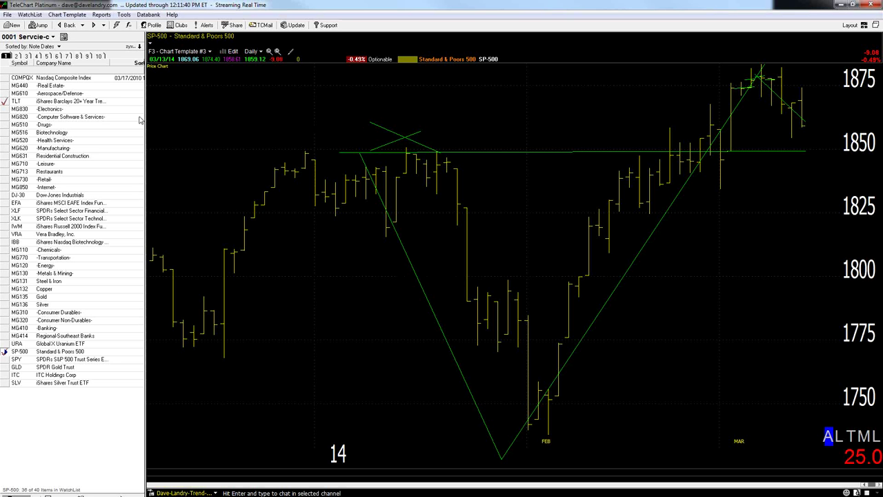
- Trace the March pullback on the Electronics chart and draw a near-horizontal line at about 1650 across the January highs
{"action": "left_click", "coordinate": [54, 112]}
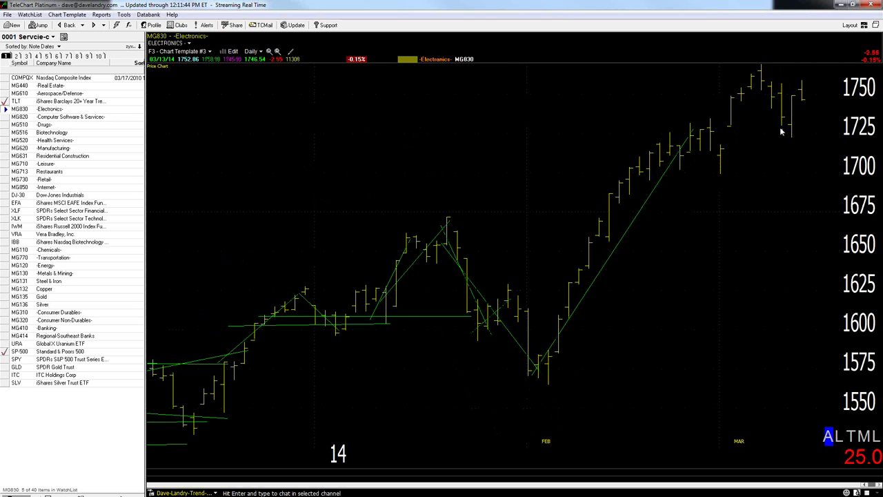
{"action": "mouse_move", "coordinate": [760, 69]}
{"action": "left_mouse_down"}
{"action": "mouse_move", "coordinate": [818, 130]}
{"action": "mouse_move", "coordinate": [806, 125]}
{"action": "left_mouse_up"}
{"action": "mouse_move", "coordinate": [309, 256]}
{"action": "left_mouse_down"}
{"action": "mouse_move", "coordinate": [570, 238]}
{"action": "mouse_move", "coordinate": [691, 245]}
{"action": "left_mouse_up"}
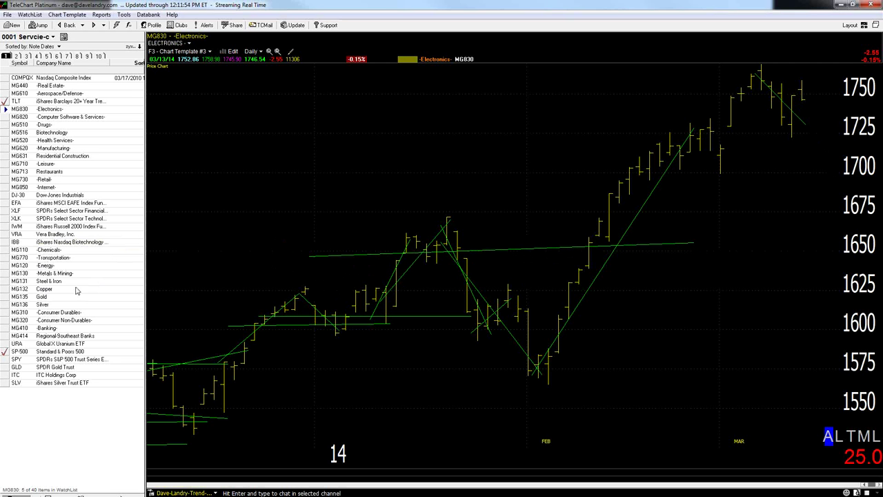
- View the Internet group, then extend URA's March pullback line up to the high and mark a short level above its latest bar
{"action": "left_click", "coordinate": [40, 188]}
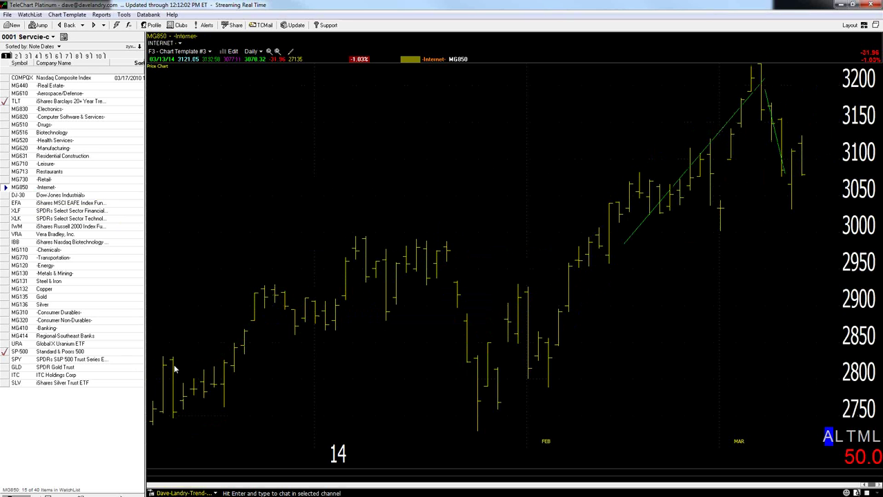
{"action": "left_click", "coordinate": [22, 344]}
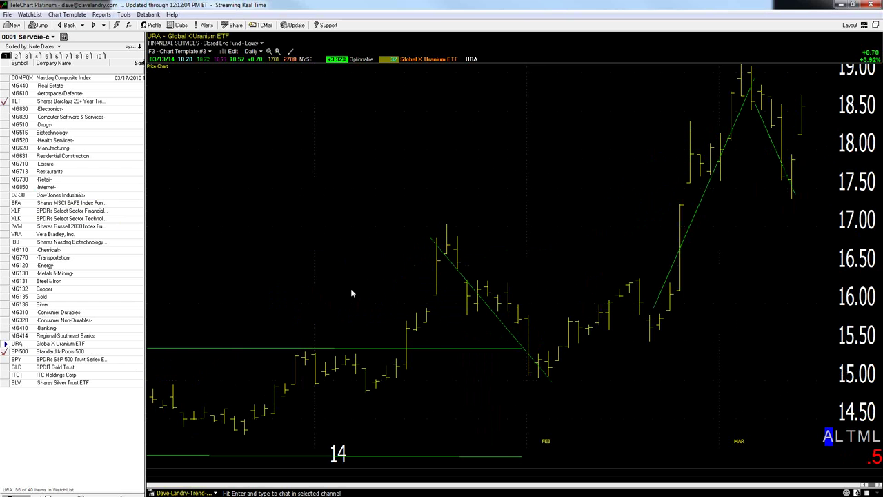
{"action": "left_click_drag", "start_coordinate": [751, 83], "coordinate": [750, 73]}
{"action": "left_click_drag", "start_coordinate": [813, 91], "coordinate": [781, 91]}
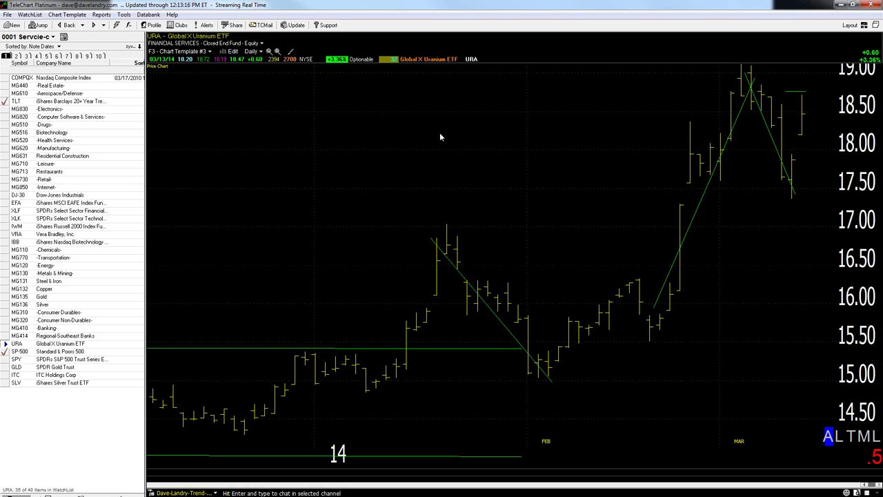
- Examine the Copper, Steel & Iron, Gold and Silver charts, comparing Gold and Silver on Chart Template #11 with moving averages
{"action": "left_click", "coordinate": [44, 290]}
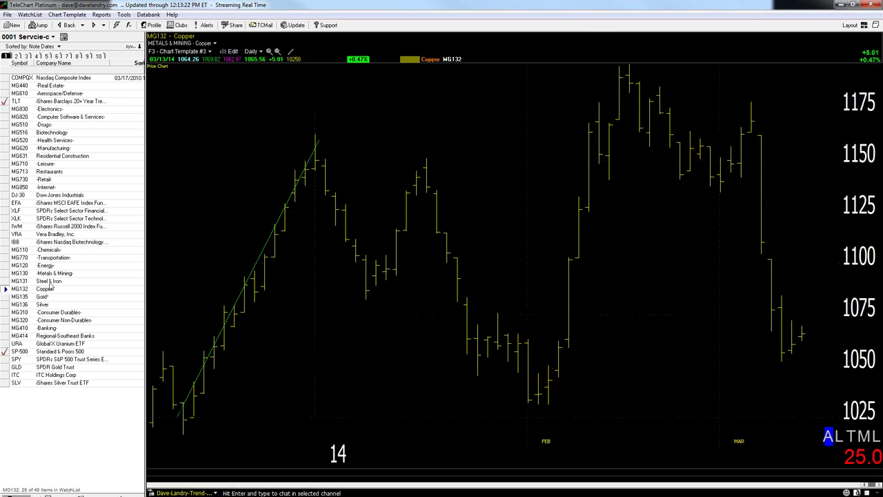
{"action": "left_click", "coordinate": [49, 281]}
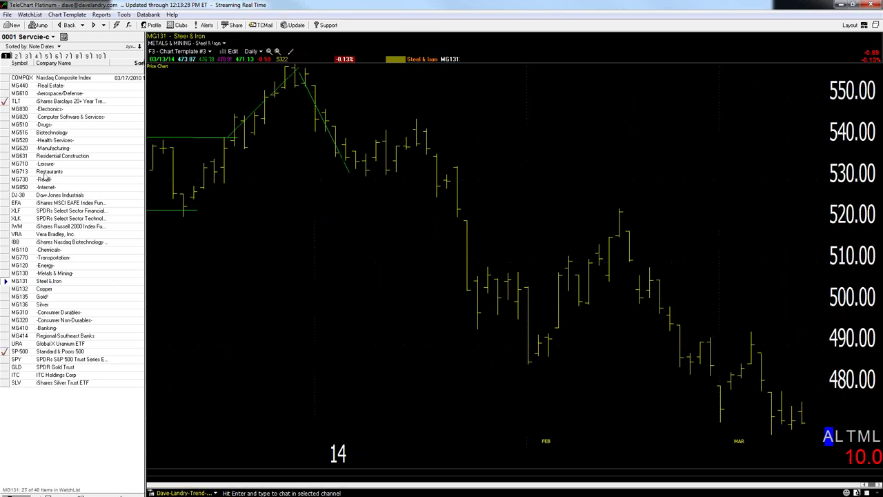
{"action": "left_click", "coordinate": [46, 298]}
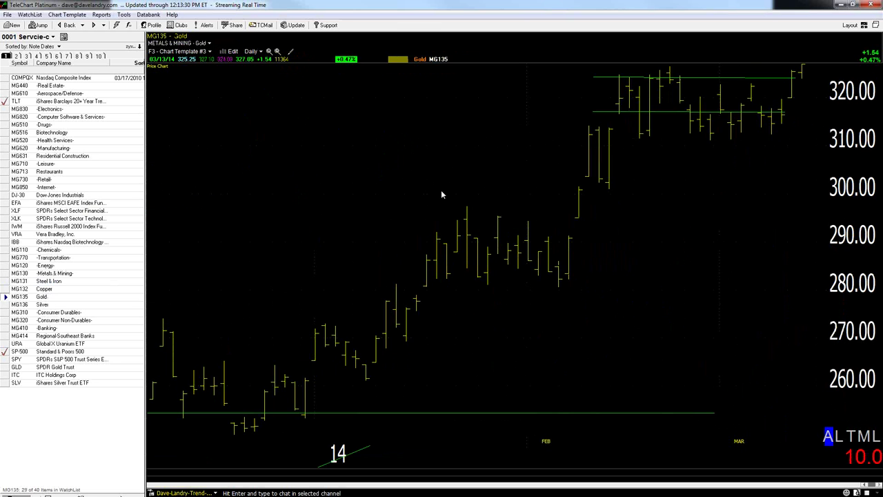
{"action": "left_click", "coordinate": [795, 79]}
{"action": "key", "text": "F11"}
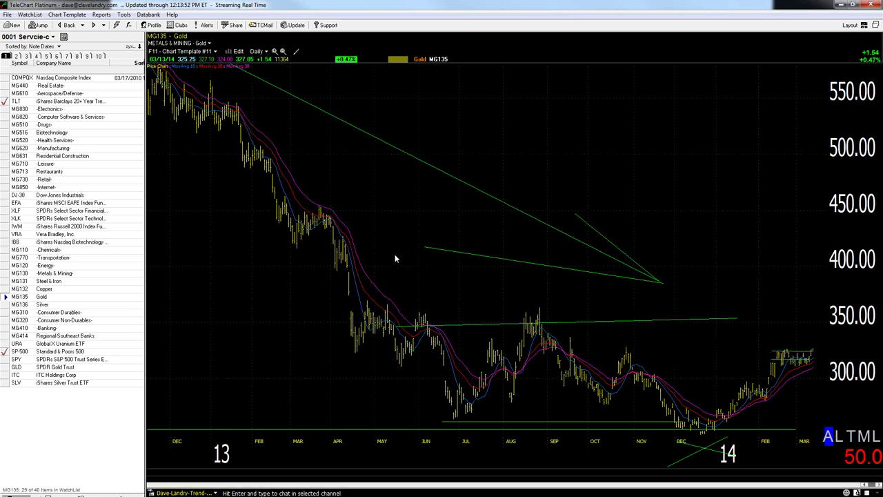
{"action": "left_click", "coordinate": [47, 306]}
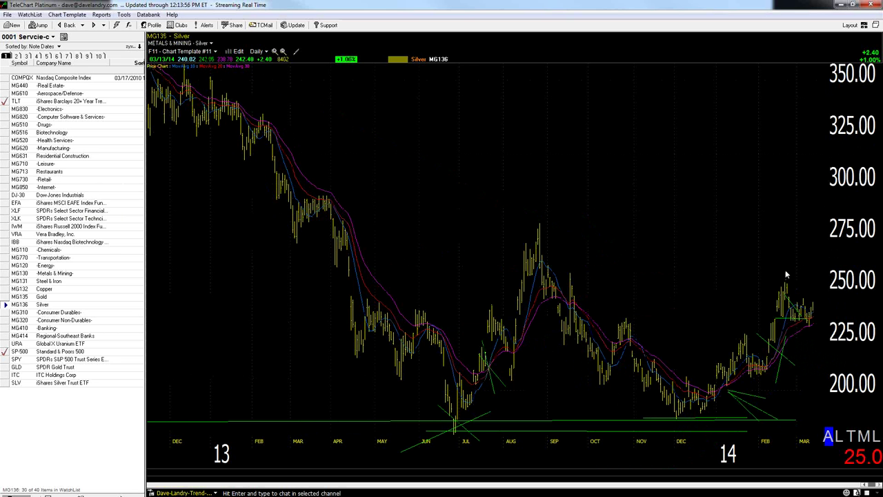
{"action": "key", "text": "F3"}
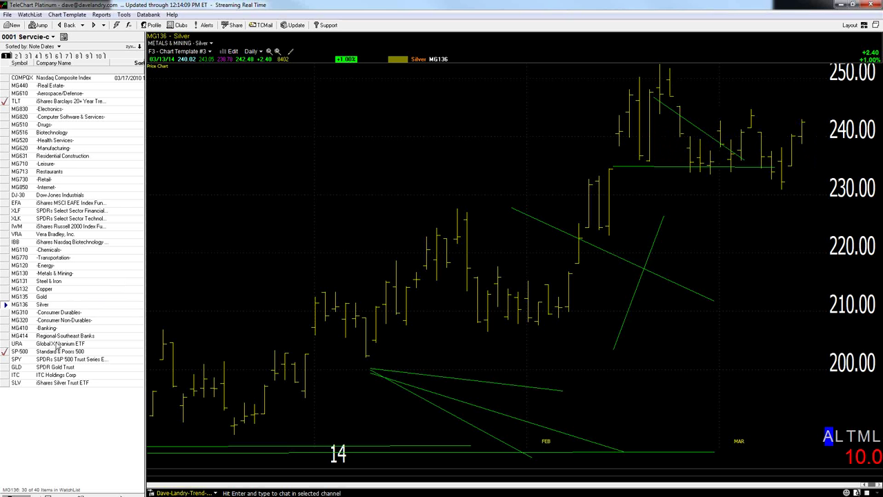
- Review the Chemicals, Transportation and Retail daily charts, including Retail's price history back to November
{"action": "left_click", "coordinate": [51, 252]}
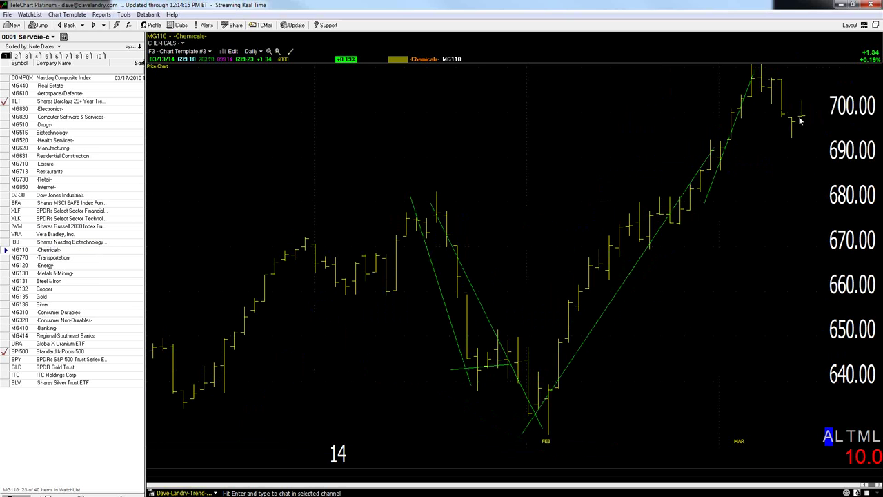
{"action": "left_click", "coordinate": [66, 257]}
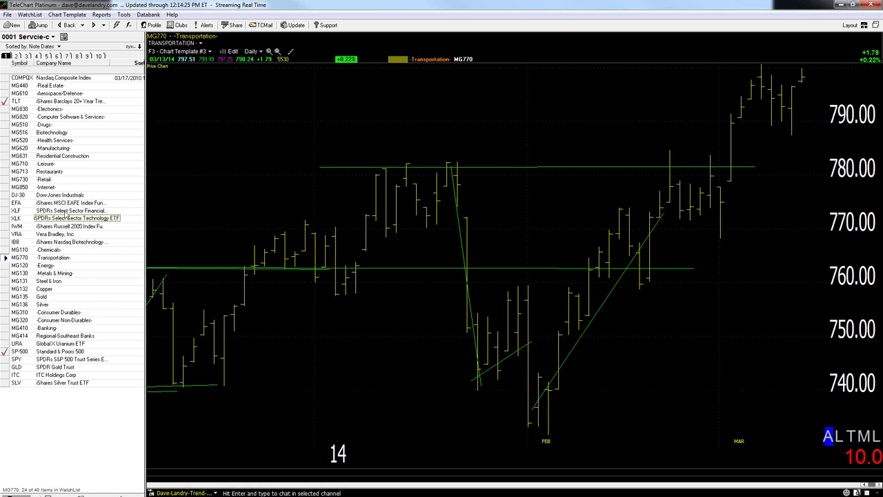
{"action": "left_click", "coordinate": [45, 181]}
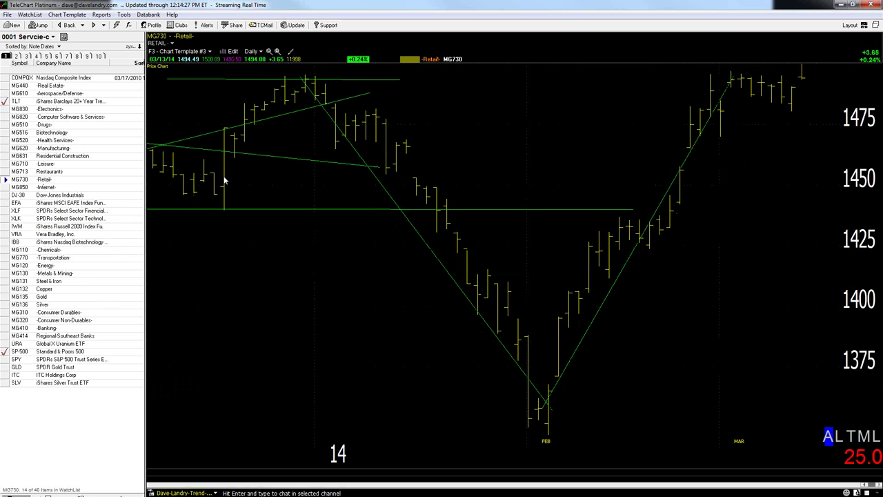
{"action": "left_click", "coordinate": [277, 51]}
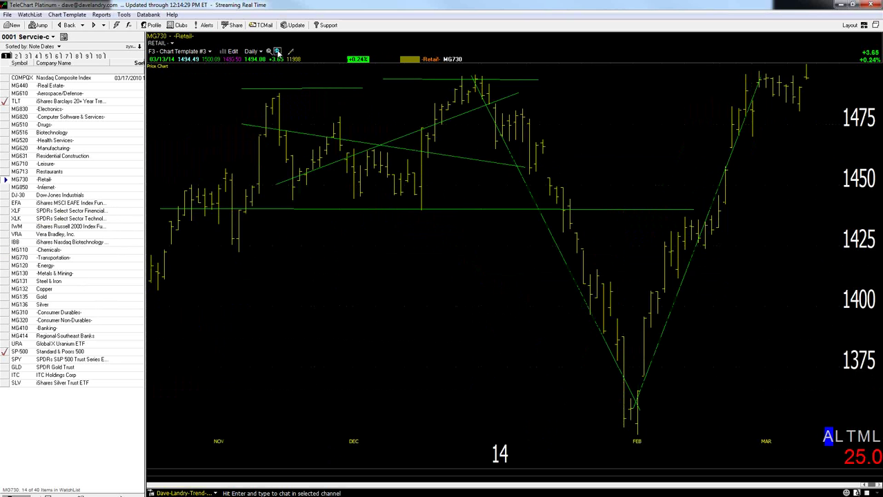
- Extend the line across Retail's January high to the latest March bar at about 1490
{"action": "left_click_drag", "start_coordinate": [692, 73], "coordinate": [812, 70]}
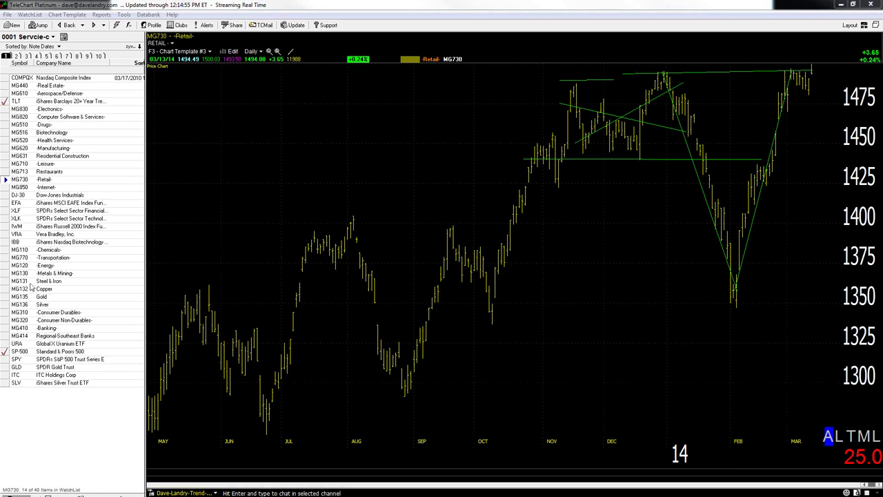
- Review the TLT Treasury bond fund's daily chart, from the moves since November back to its price history from late 2012
{"action": "left_click", "coordinate": [234, 221]}
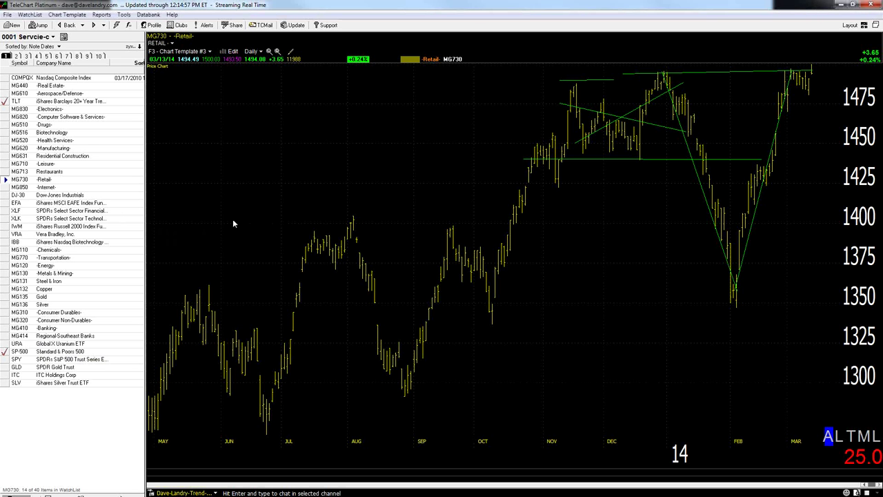
{"action": "type", "text": "TLT"}
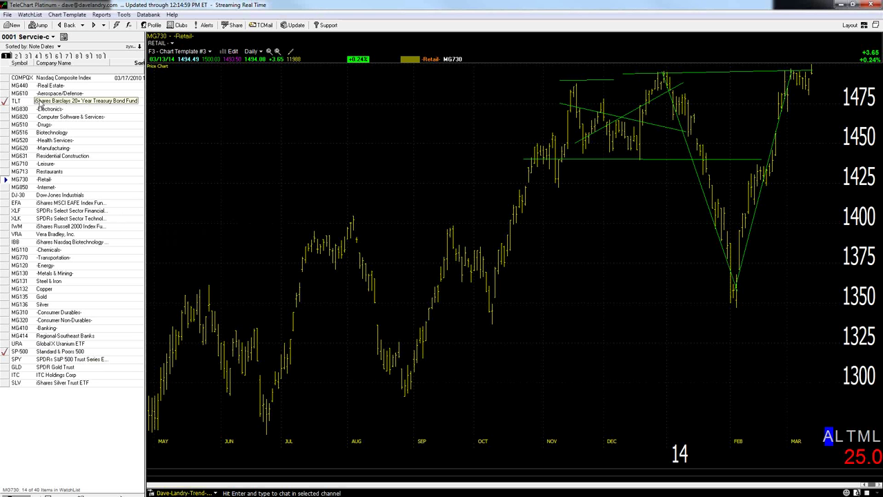
{"action": "key", "text": "Return"}
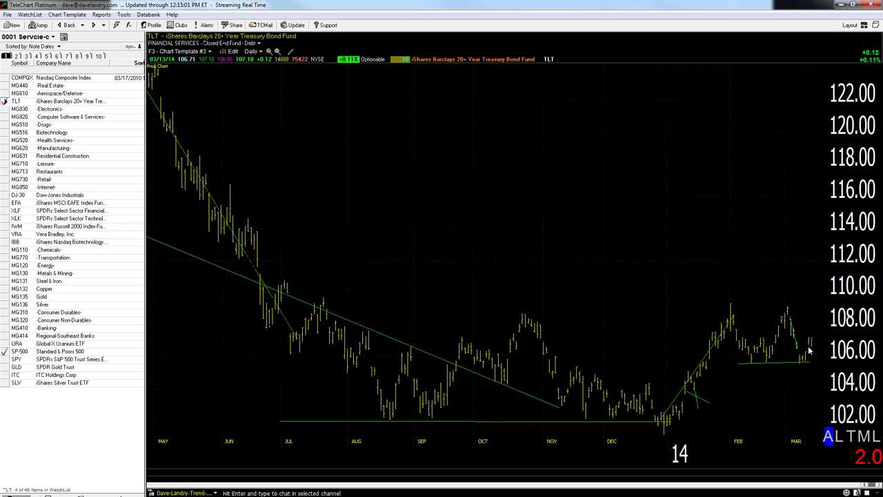
{"action": "left_click", "coordinate": [268, 51]}
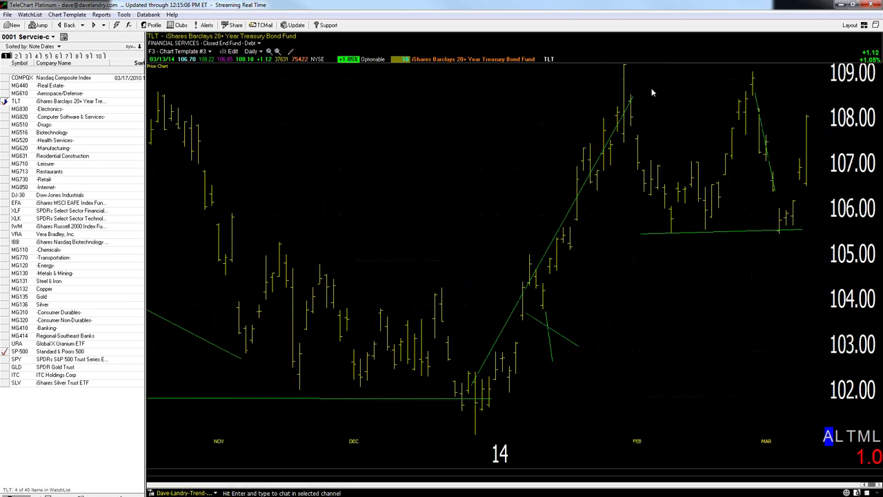
{"action": "left_click", "coordinate": [277, 52]}
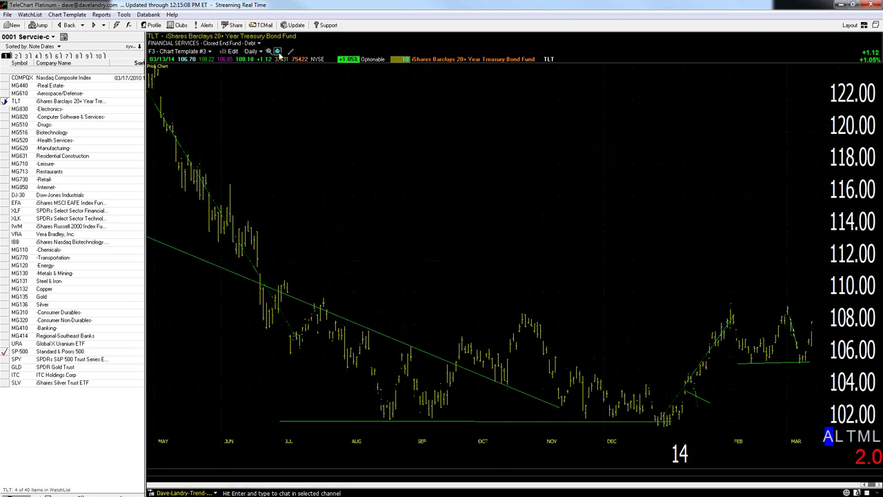
{"action": "left_click", "coordinate": [278, 52]}
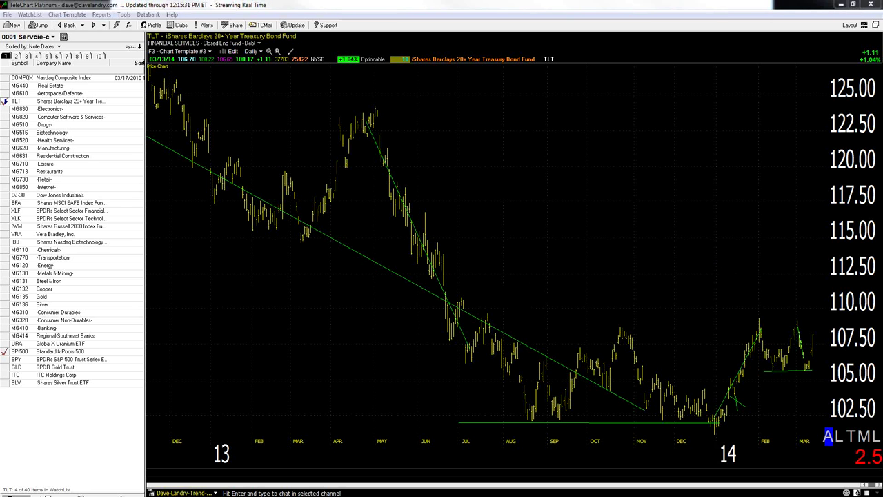
- View the DBA agriculture fund's daily chart and its price history back to 2010
{"action": "type", "text": "DBA"}
{"action": "key", "text": "Return"}
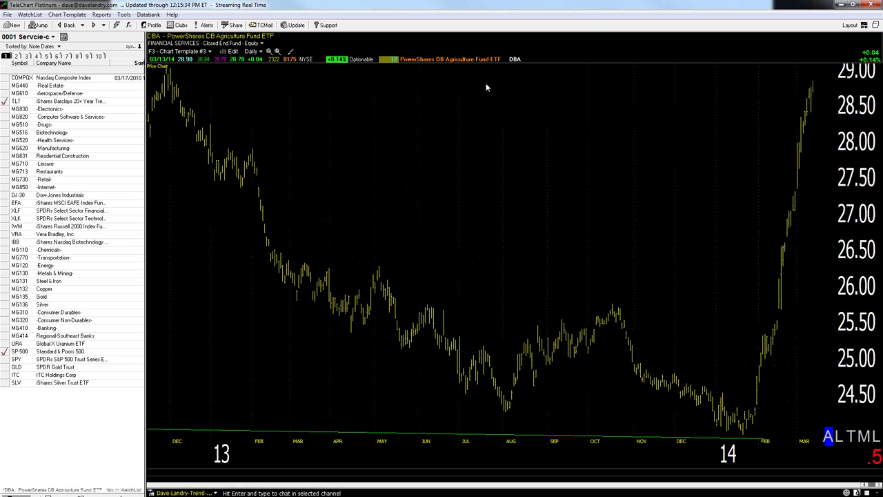
{"action": "left_click", "coordinate": [278, 51]}
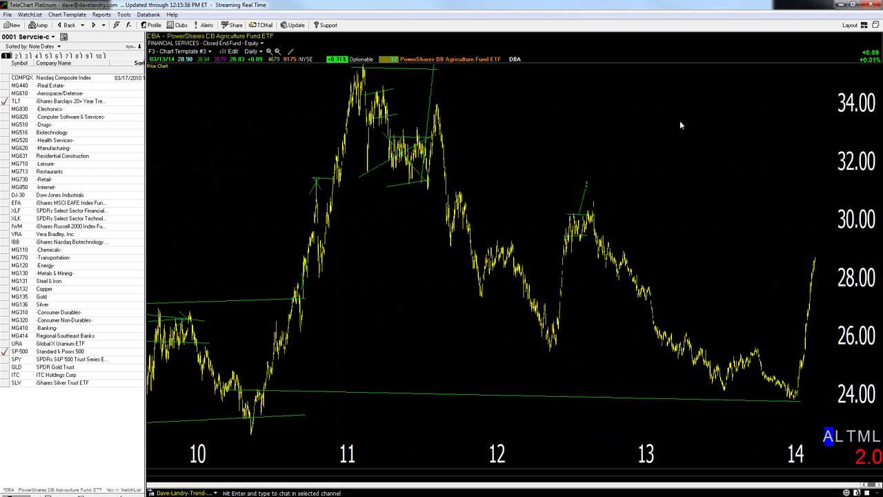
- Switch to the personal watchlist 2 Landry 100 and sort it by symbol
{"action": "left_click", "coordinate": [23, 38]}
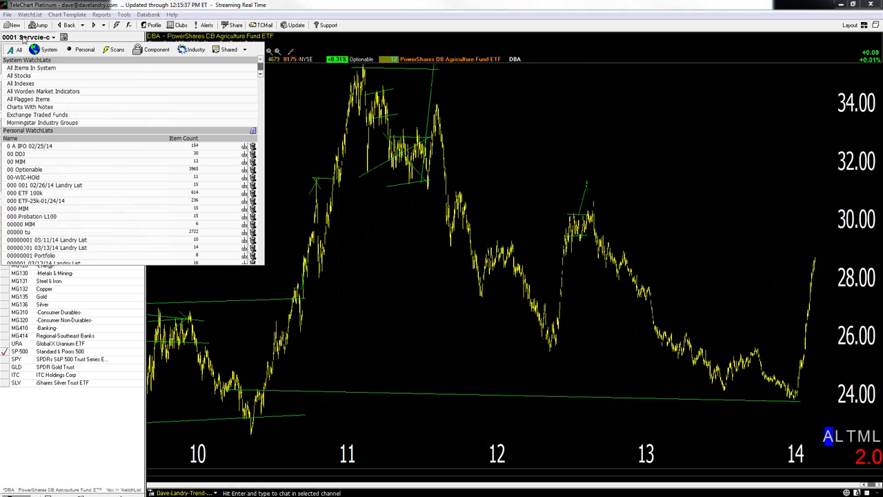
{"action": "scroll", "coordinate": [262, 71], "scroll_direction": "down", "scroll_amount": 7}
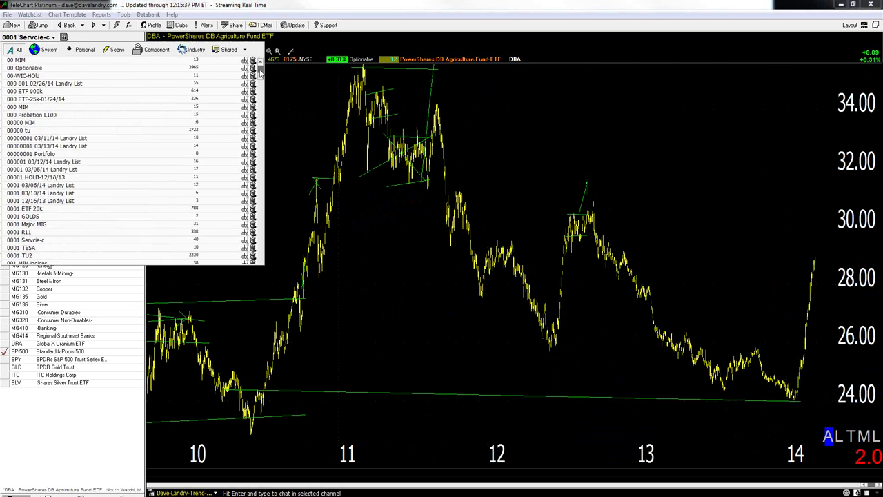
{"action": "scroll", "coordinate": [262, 71], "scroll_direction": "up", "scroll_amount": 6}
{"action": "scroll", "coordinate": [261, 70], "scroll_direction": "down", "scroll_amount": 3}
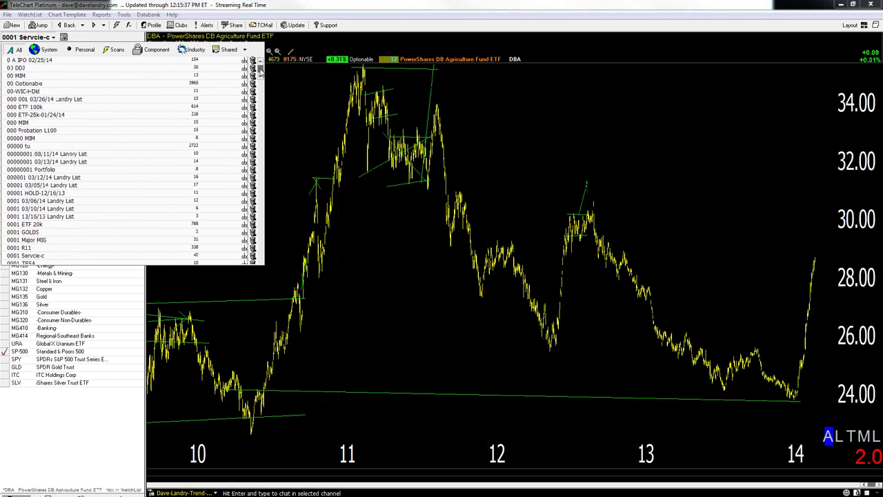
{"action": "scroll", "coordinate": [261, 72], "scroll_direction": "down", "scroll_amount": 1}
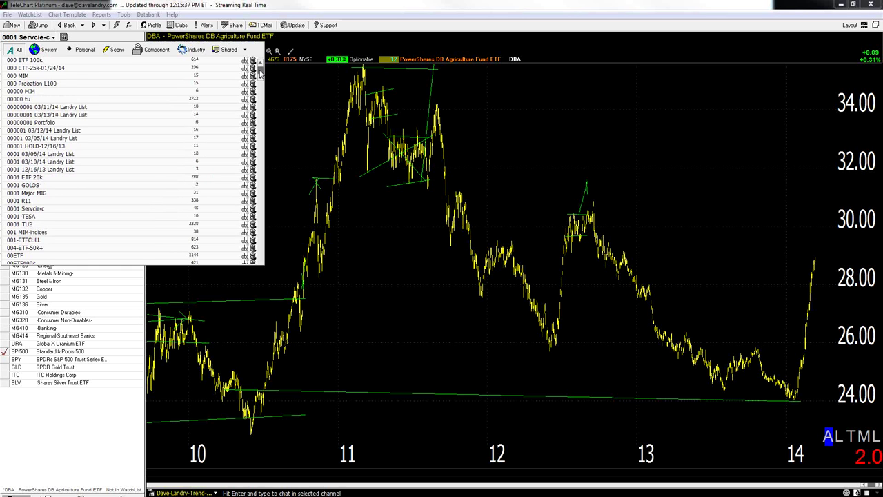
{"action": "scroll", "coordinate": [260, 73], "scroll_direction": "down", "scroll_amount": 1}
{"action": "scroll", "coordinate": [261, 76], "scroll_direction": "down", "scroll_amount": 1}
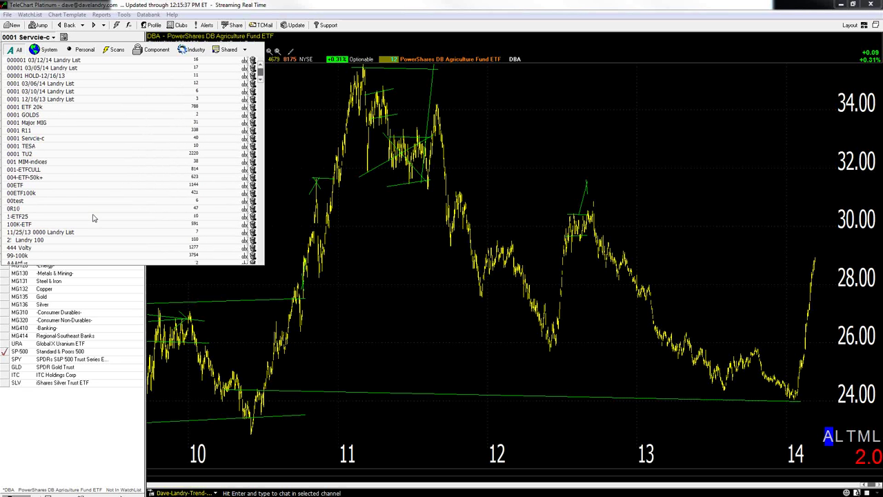
{"action": "left_click", "coordinate": [33, 239]}
{"action": "left_click", "coordinate": [21, 63]}
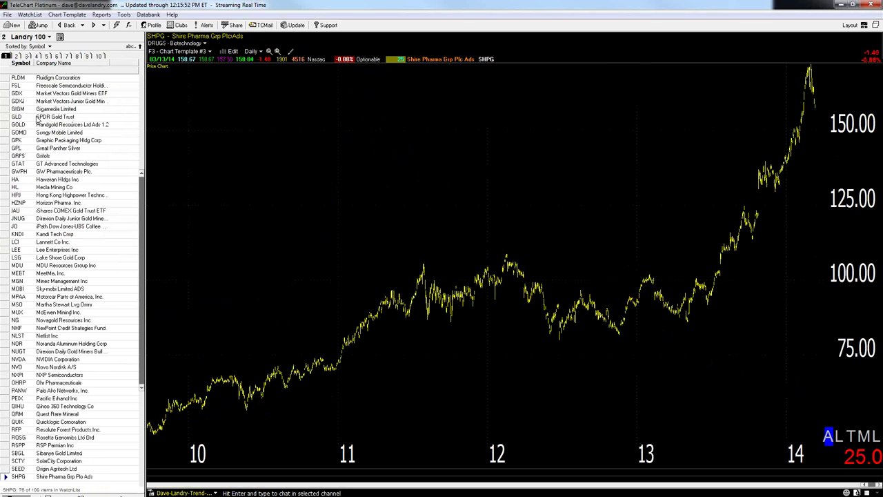
- On the GLD daily chart from November on, draw a rising arrow from the late-December low near 115 to the March high
{"action": "left_click", "coordinate": [39, 118]}
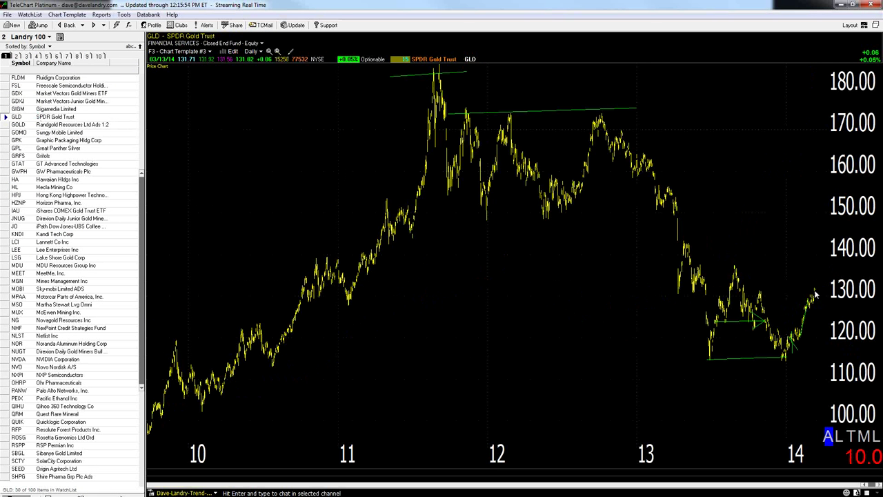
{"action": "left_click", "coordinate": [269, 52]}
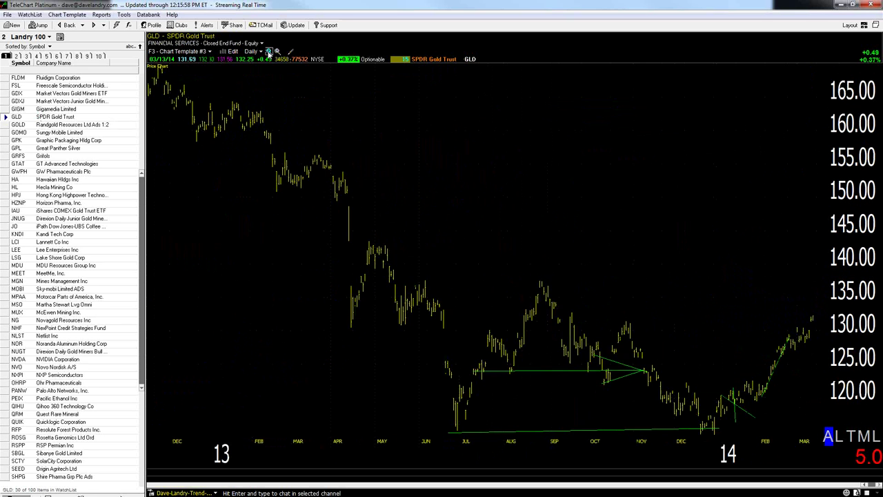
{"action": "left_click", "coordinate": [270, 52]}
{"action": "left_click", "coordinate": [269, 52]}
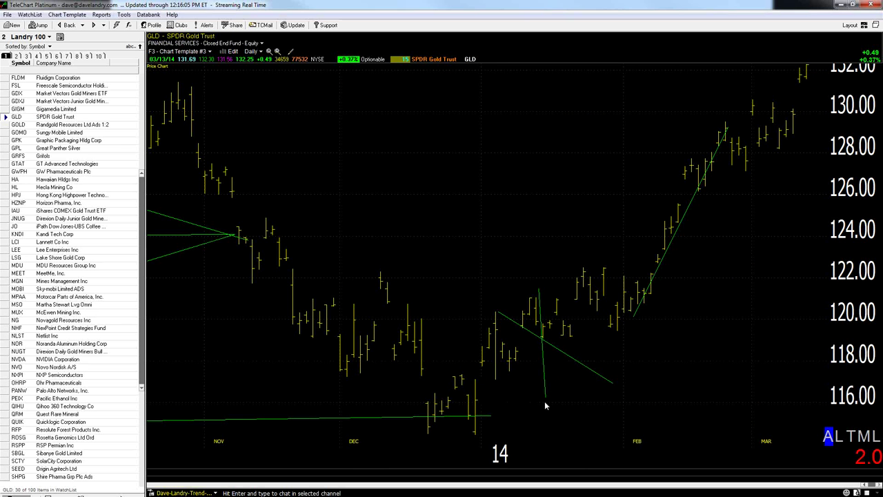
{"action": "mouse_move", "coordinate": [476, 430]}
{"action": "left_mouse_down"}
{"action": "mouse_move", "coordinate": [680, 229]}
{"action": "mouse_move", "coordinate": [802, 69]}
{"action": "mouse_move", "coordinate": [775, 161]}
{"action": "left_mouse_up"}
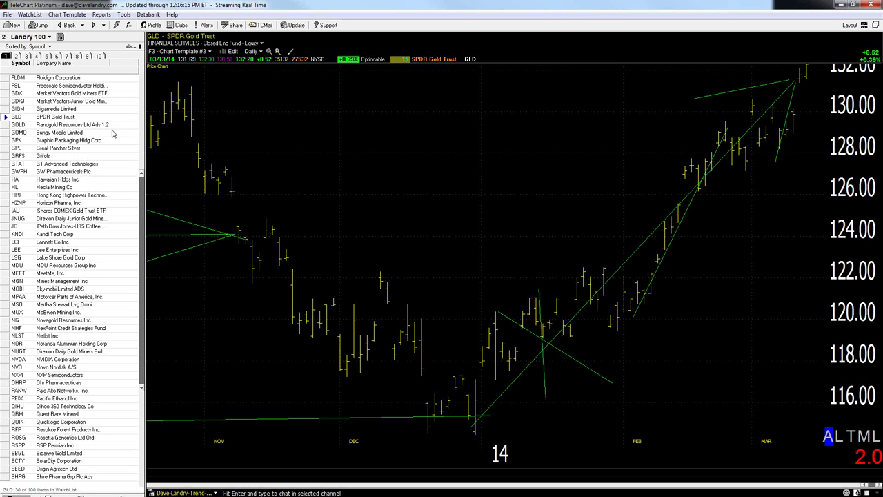
- Examine the Great Panther Silver chart and the JO coffee fund's price history back to 2011
{"action": "left_click", "coordinate": [59, 150]}
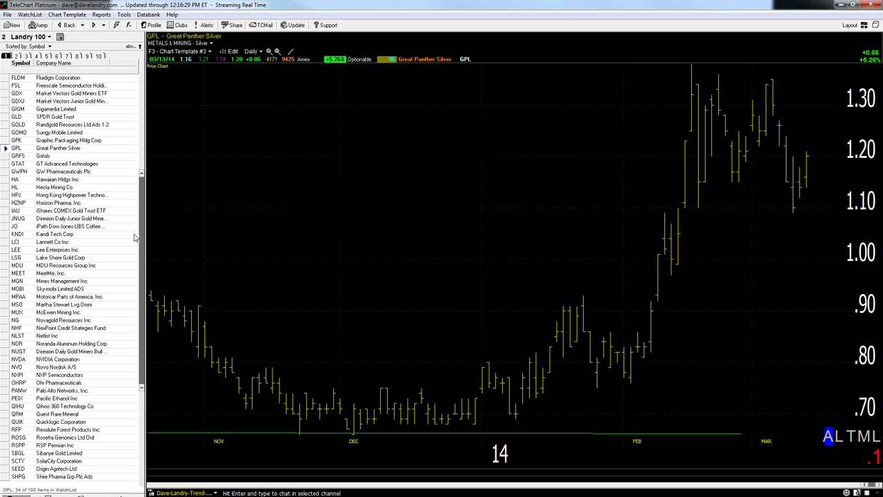
{"action": "left_click_drag", "start_coordinate": [143, 200], "coordinate": [144, 252]}
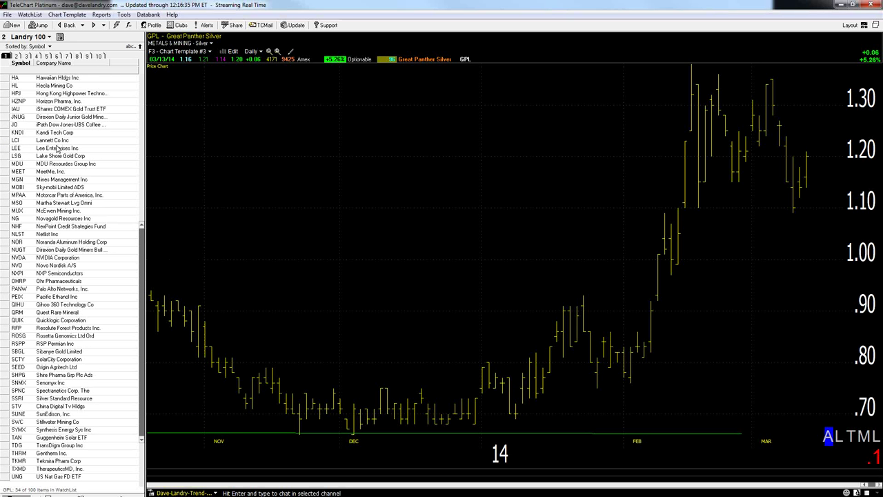
{"action": "left_click", "coordinate": [48, 126]}
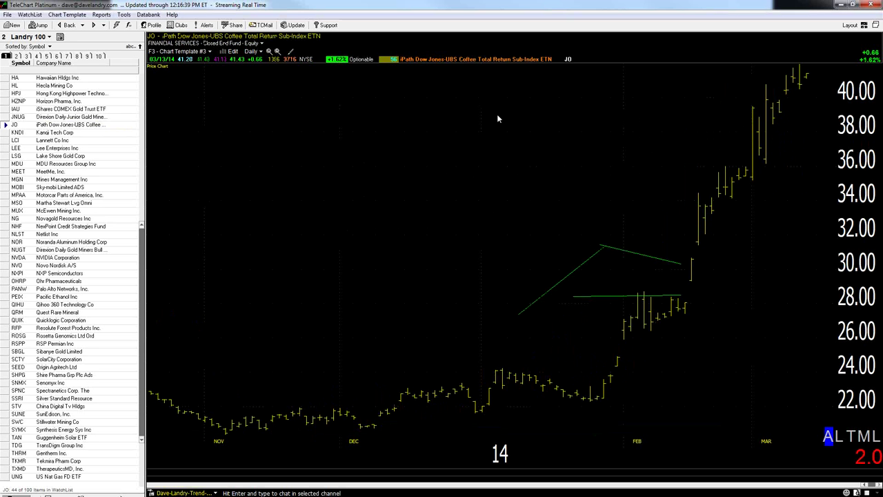
{"action": "left_click", "coordinate": [278, 51]}
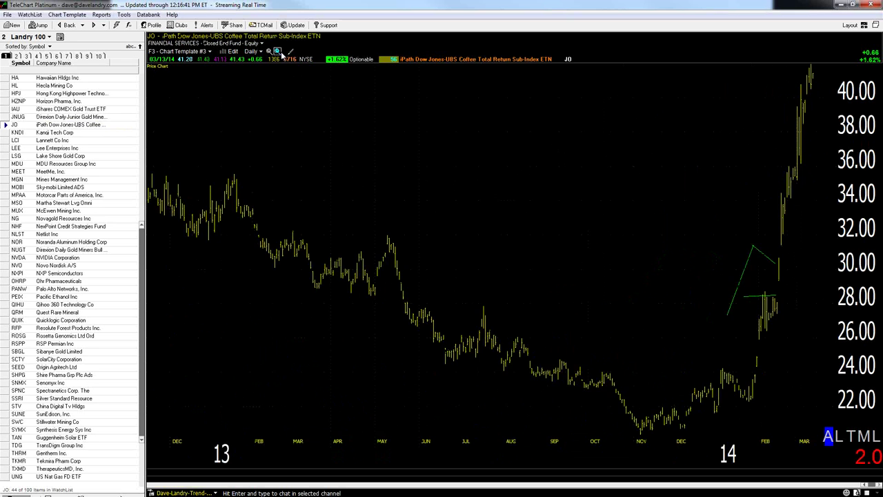
{"action": "left_click", "coordinate": [278, 53]}
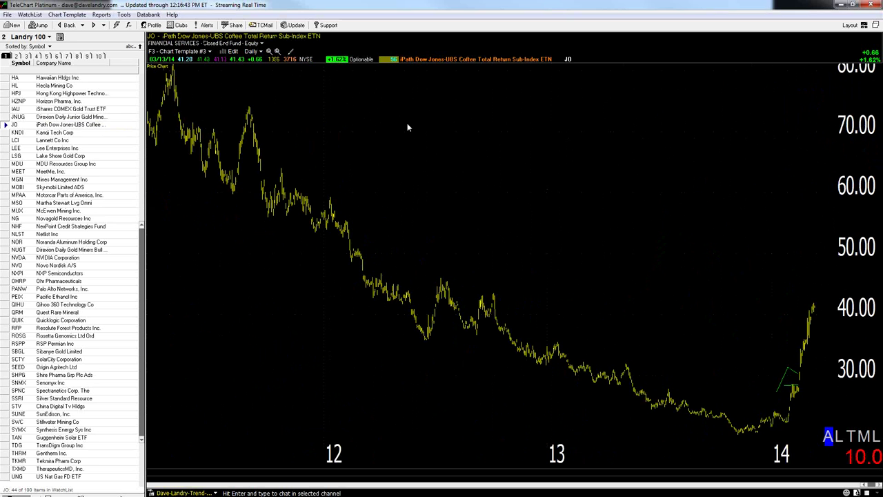
- On the DBA chart, draw a rising arrow beneath the February–March rally and trendlines along its bars up to the latest high
{"action": "left_click_drag", "start_coordinate": [145, 259], "coordinate": [138, 177]}
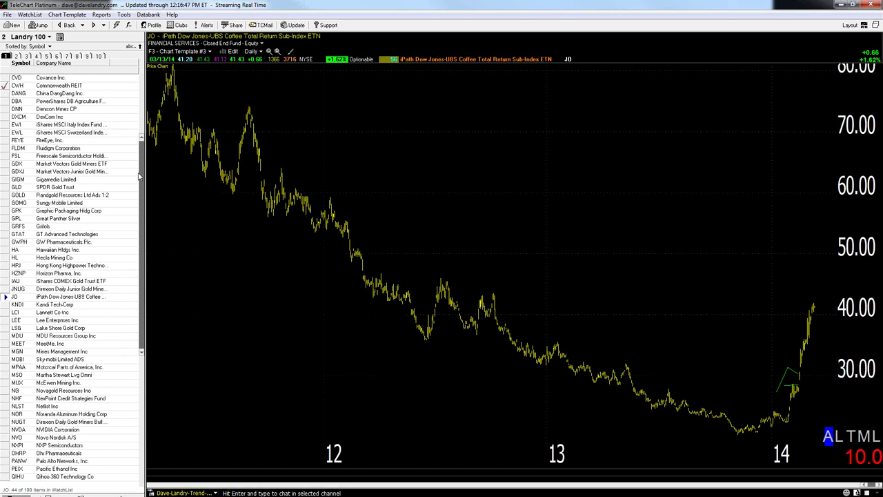
{"action": "left_click", "coordinate": [49, 104]}
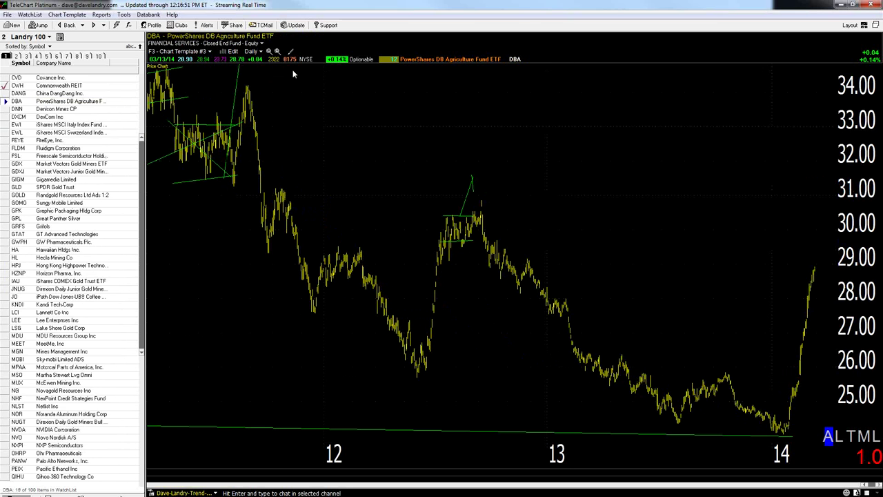
{"action": "left_click", "coordinate": [272, 52]}
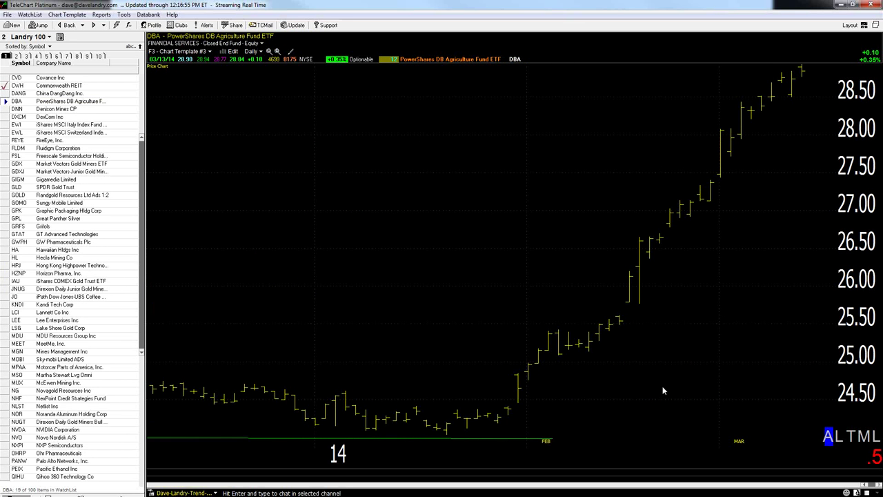
{"action": "left_click_drag", "start_coordinate": [632, 426], "coordinate": [806, 117]}
{"action": "left_click_drag", "start_coordinate": [807, 117], "coordinate": [787, 190]}
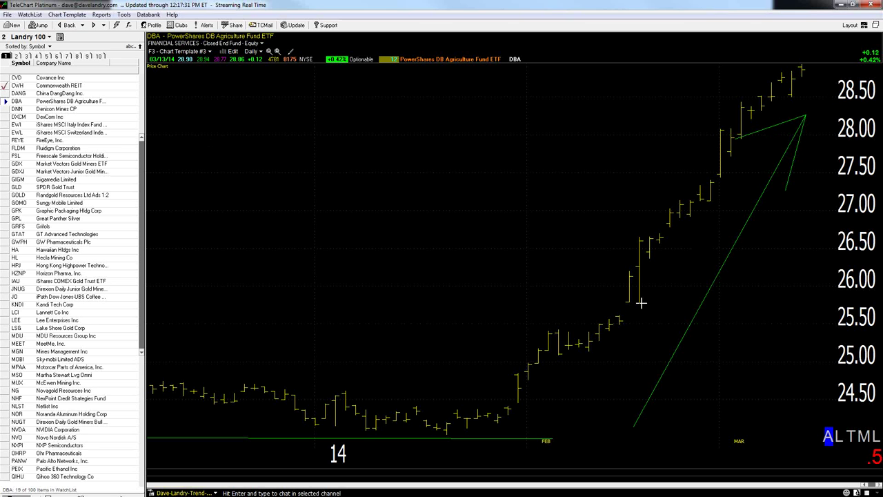
{"action": "left_click_drag", "start_coordinate": [544, 368], "coordinate": [803, 68]}
{"action": "left_click_drag", "start_coordinate": [479, 435], "coordinate": [811, 71]}
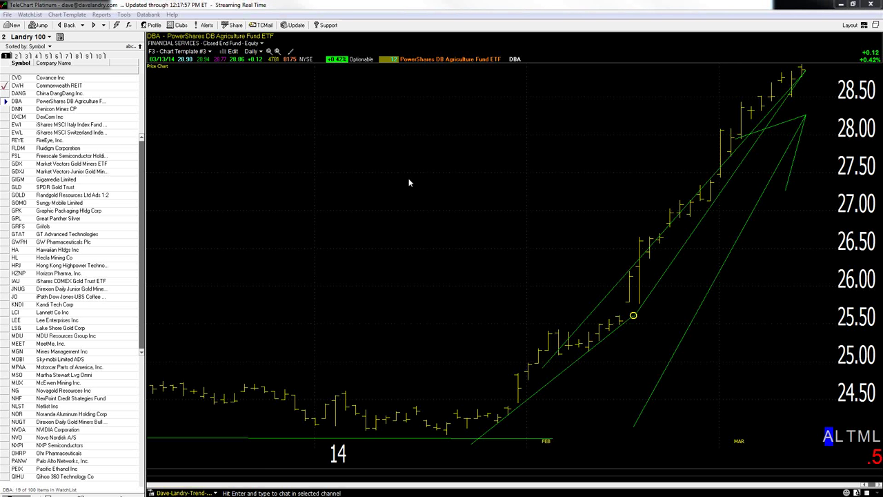
- Review the MOBI chart's full price history back to 2010, plus its recent daily bars since November
{"action": "type", "text": "MOBI"}
{"action": "key", "text": "Return"}
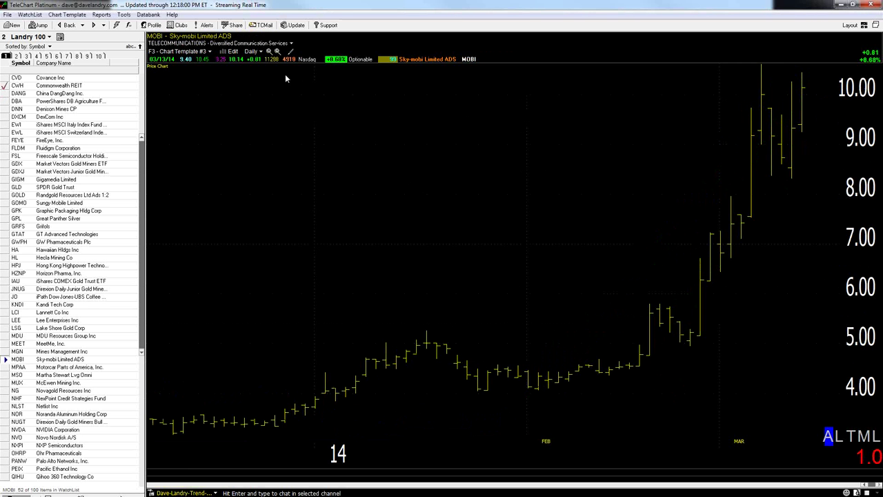
{"action": "left_click", "coordinate": [277, 51]}
{"action": "left_click", "coordinate": [278, 51]}
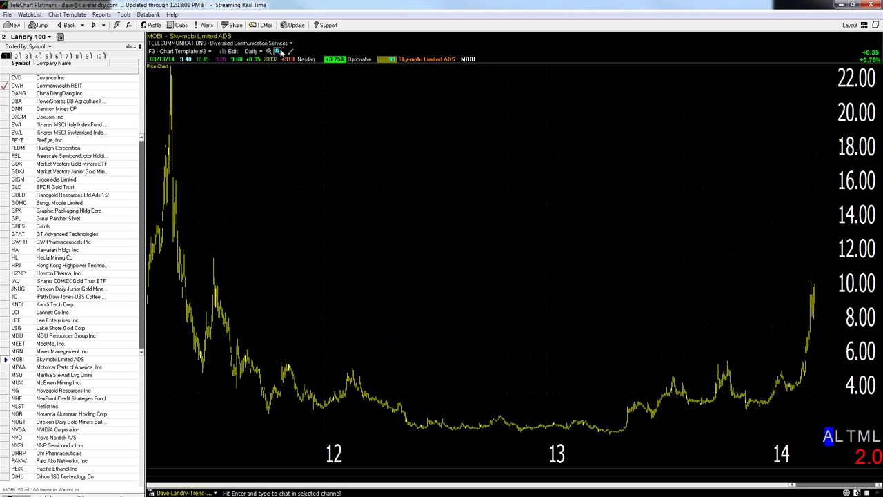
{"action": "left_click", "coordinate": [279, 52]}
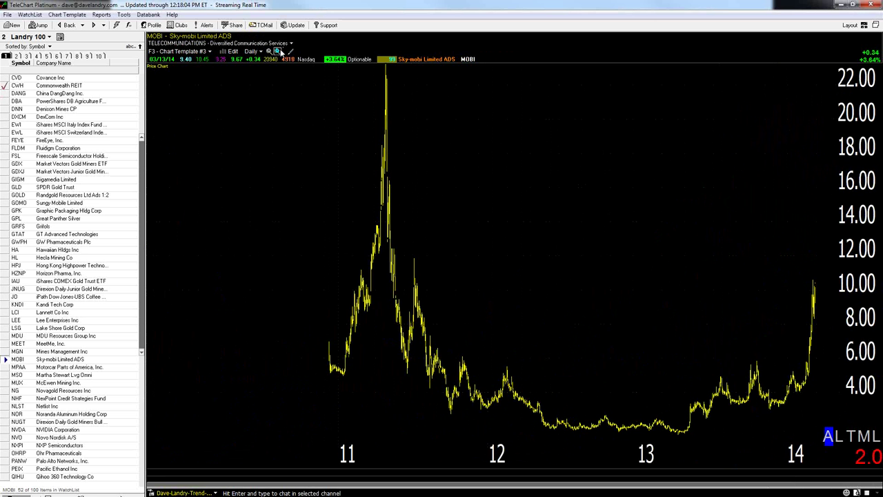
{"action": "left_click", "coordinate": [270, 51]}
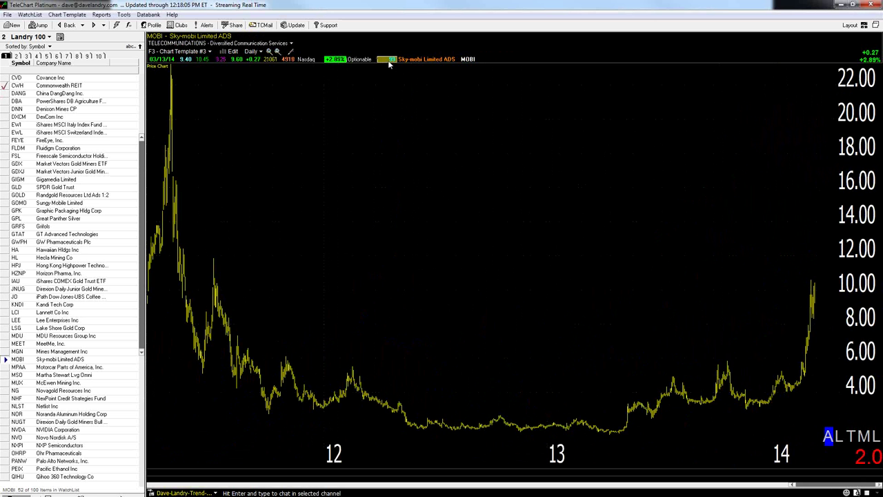
{"action": "left_click", "coordinate": [269, 52]}
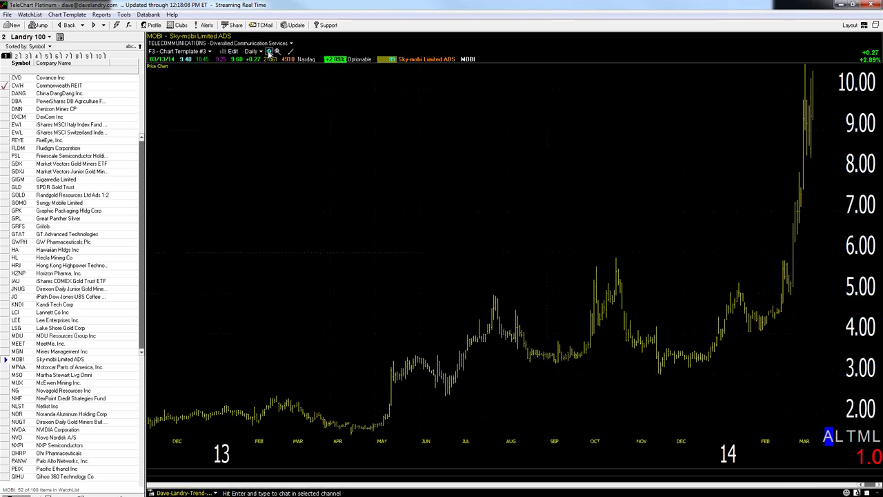
{"action": "left_click", "coordinate": [269, 52]}
{"action": "left_click", "coordinate": [269, 52]}
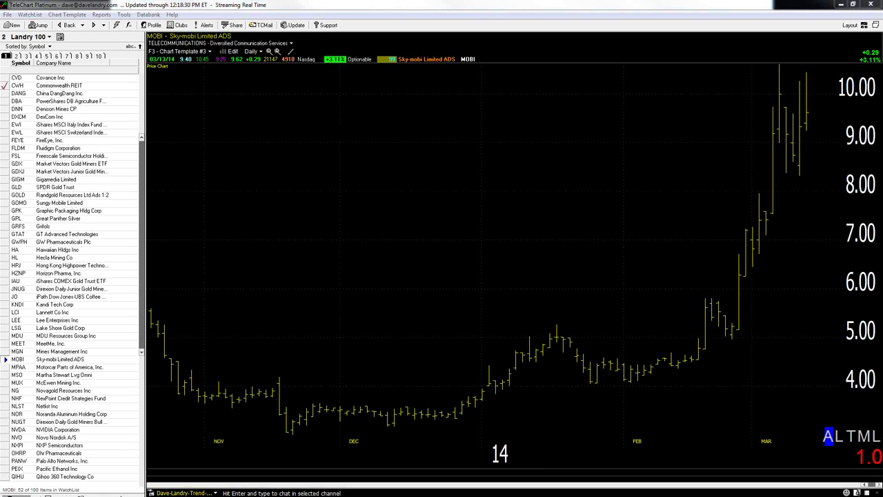
- Open the BALT (Baltic Trading Limited) chart and review its full daily price history back to 2010
{"action": "type", "text": "BALT"}
{"action": "key", "text": "Return"}
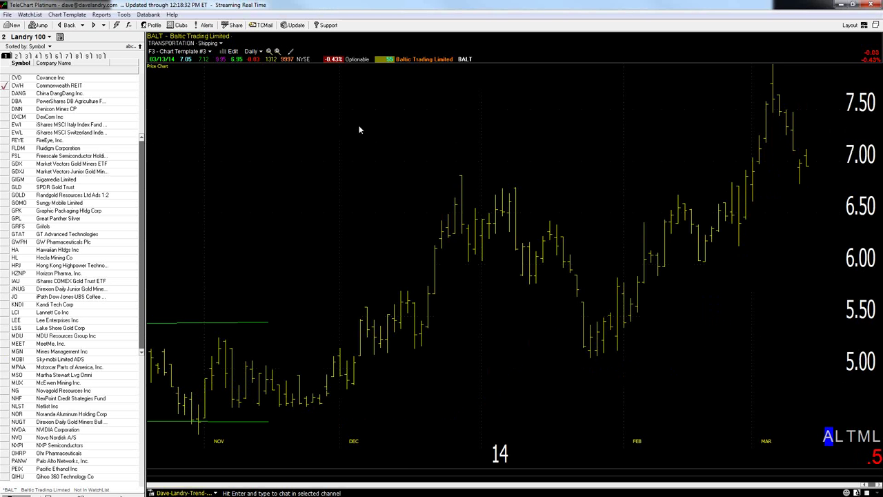
{"action": "left_click", "coordinate": [277, 52]}
{"action": "left_click", "coordinate": [277, 52]}
{"action": "left_click", "coordinate": [277, 52]}
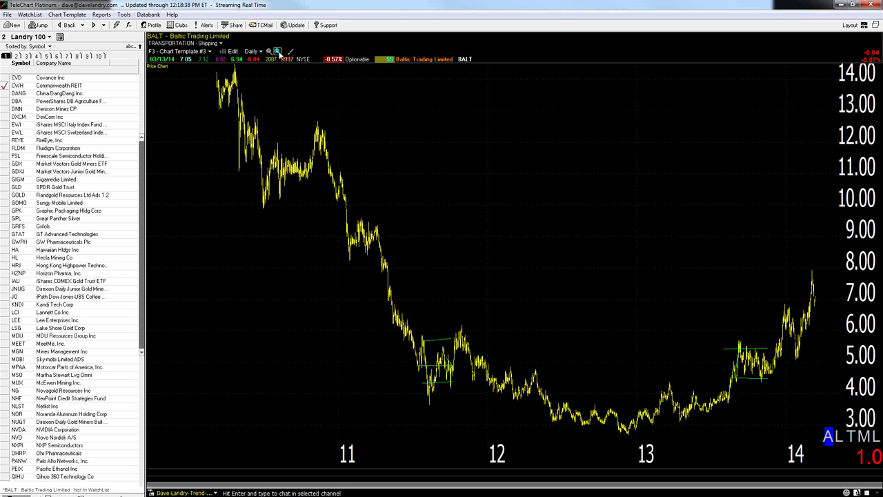
- Show BALT's daily bars since late 2012 and draw a horizontal line at the December high, about 6.80, through the latest bar
{"action": "left_click", "coordinate": [271, 52]}
{"action": "left_click", "coordinate": [270, 53]}
{"action": "left_click", "coordinate": [277, 53]}
{"action": "left_click_drag", "start_coordinate": [688, 143], "coordinate": [816, 145]}
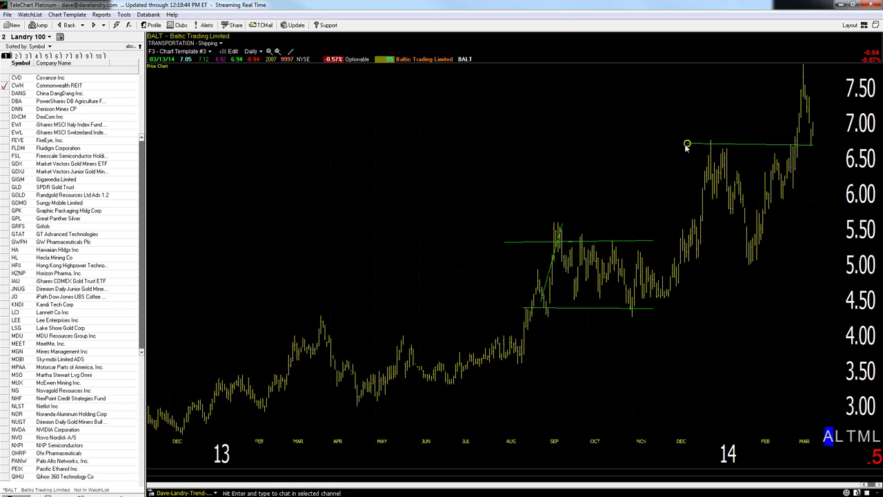
- On BALT's bars since November, draw zigzag trendlines along the swings from mid-December through the March high to the latest low
{"action": "left_click", "coordinate": [270, 52]}
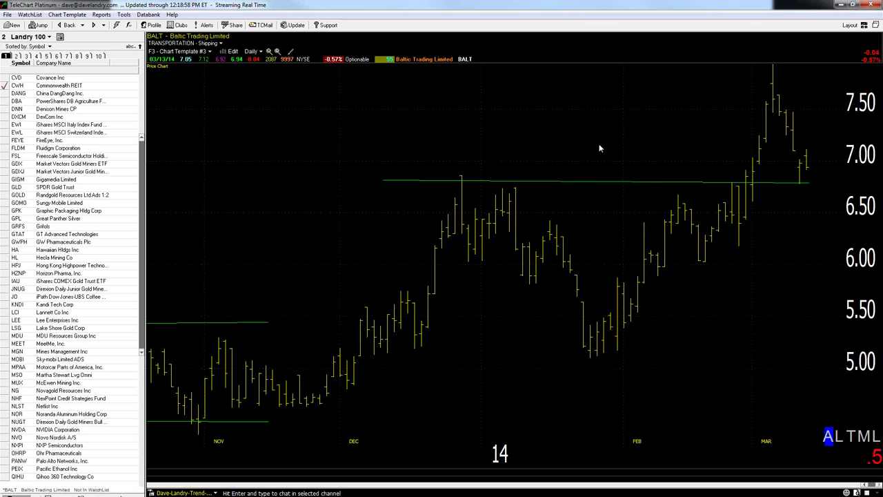
{"action": "mouse_move", "coordinate": [393, 348]}
{"action": "left_mouse_down"}
{"action": "mouse_move", "coordinate": [432, 288]}
{"action": "mouse_move", "coordinate": [459, 176]}
{"action": "mouse_move", "coordinate": [513, 199]}
{"action": "mouse_move", "coordinate": [607, 350]}
{"action": "mouse_move", "coordinate": [718, 229]}
{"action": "mouse_move", "coordinate": [791, 80]}
{"action": "mouse_move", "coordinate": [773, 69]}
{"action": "left_mouse_up"}
{"action": "mouse_move", "coordinate": [772, 68]}
{"action": "left_mouse_down"}
{"action": "mouse_move", "coordinate": [802, 126]}
{"action": "mouse_move", "coordinate": [808, 182]}
{"action": "left_mouse_up"}
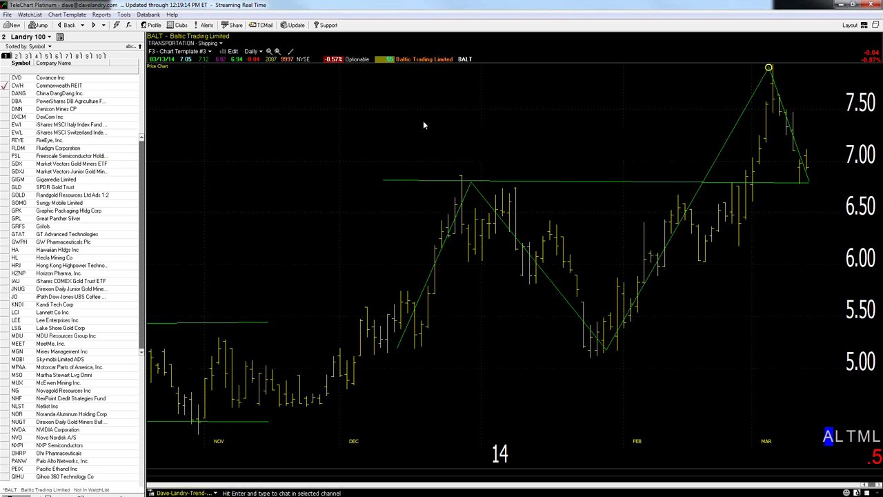
- Open the ZU chart and draw a steep line rising from about 44 to 73, plus one falling back to about 38
{"action": "type", "text": "ZU"}
{"action": "key", "text": "Return"}
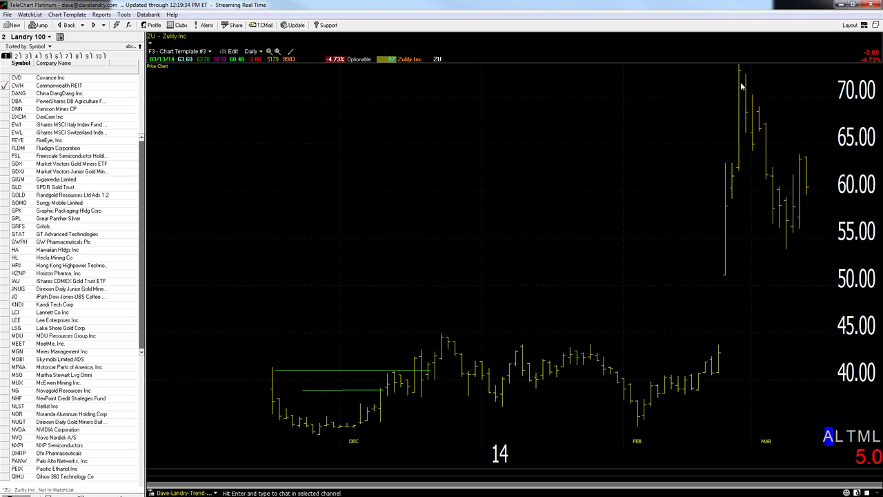
{"action": "mouse_move", "coordinate": [532, 343]}
{"action": "left_mouse_down"}
{"action": "mouse_move", "coordinate": [583, 254]}
{"action": "mouse_move", "coordinate": [650, 65]}
{"action": "left_mouse_up"}
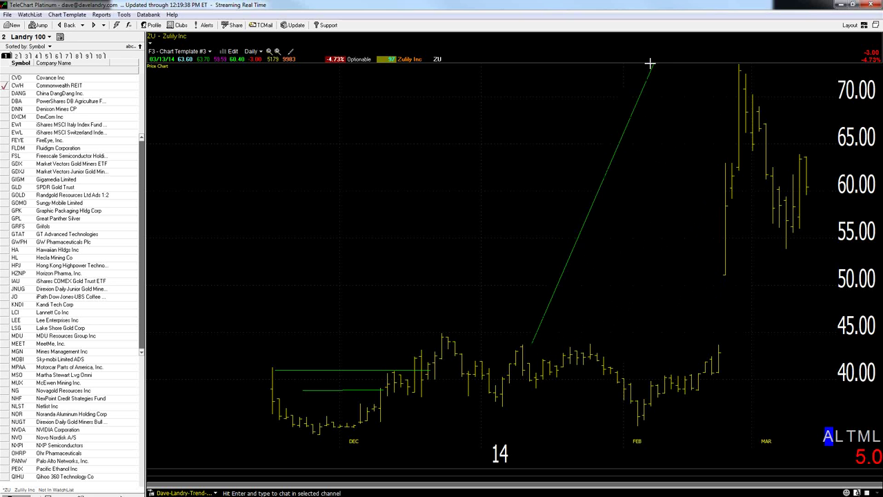
{"action": "left_click_drag", "start_coordinate": [655, 65], "coordinate": [647, 398]}
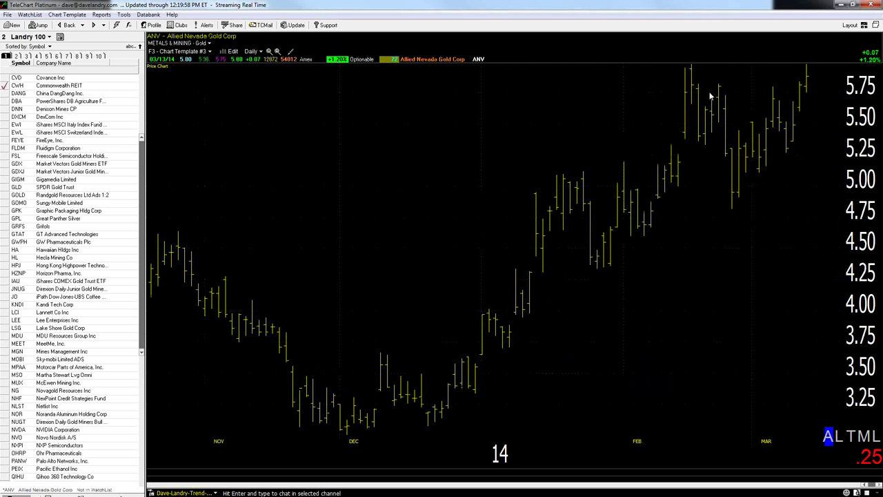
- On the ANV chart, draw a horizontal line near the February highs at about 5.90 and review the price history back to 2012
{"action": "left_click_drag", "start_coordinate": [627, 122], "coordinate": [816, 122]}
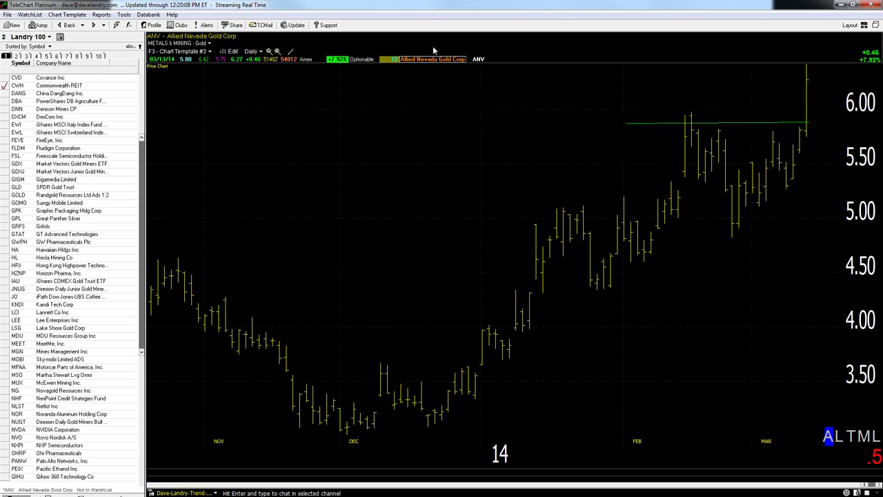
{"action": "left_click", "coordinate": [277, 51]}
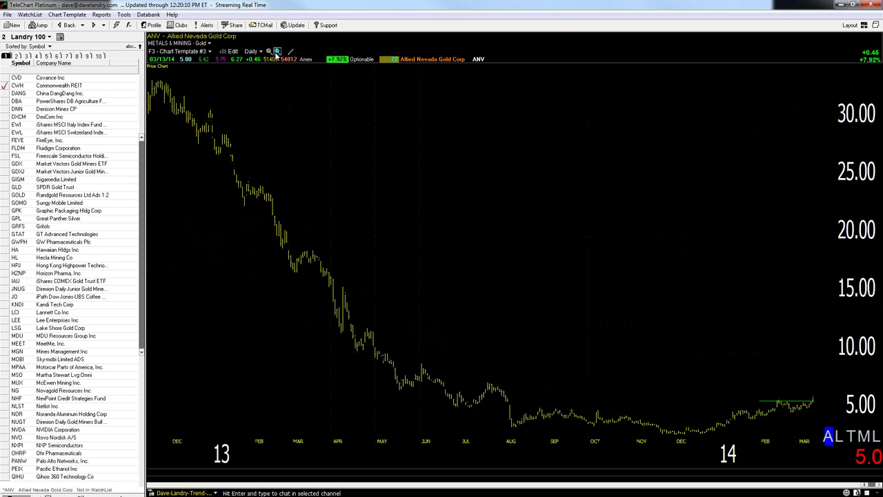
{"action": "left_click", "coordinate": [277, 51]}
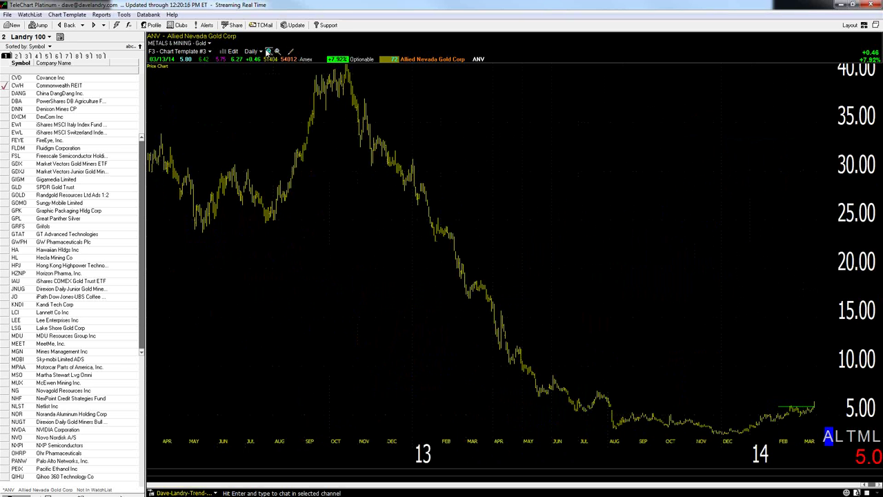
{"action": "left_click", "coordinate": [269, 52]}
{"action": "left_click", "coordinate": [269, 51]}
{"action": "left_click", "coordinate": [269, 51]}
{"action": "left_click", "coordinate": [268, 52]}
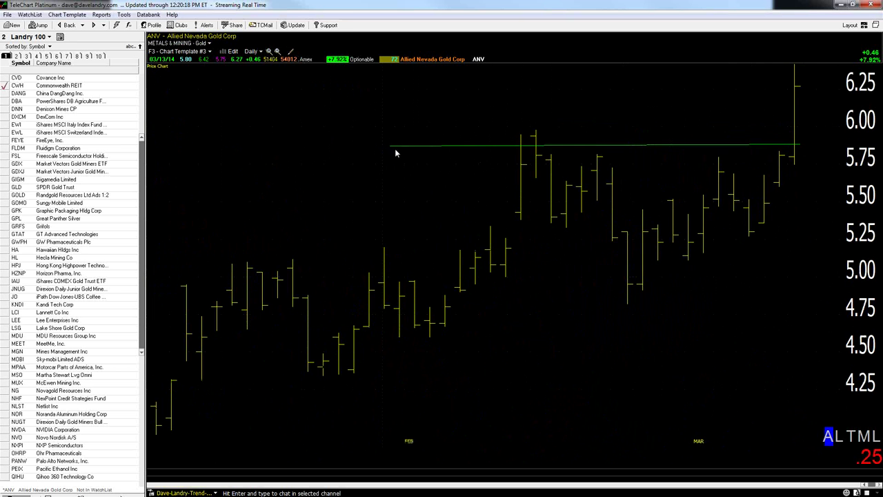
{"action": "left_click_drag", "start_coordinate": [391, 145], "coordinate": [430, 147]}
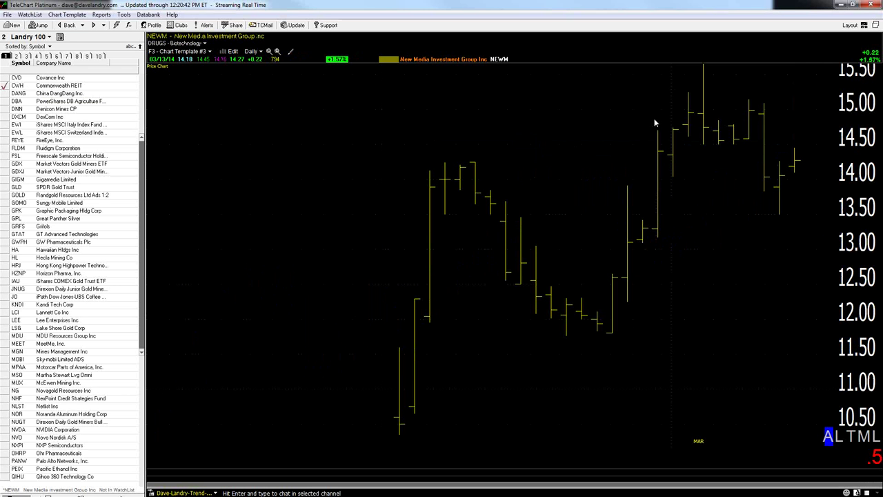
- On the NEWM chart, draw a horizontal line at about 14.45 to the latest bar and a line rising from there to about 17
{"action": "left_click_drag", "start_coordinate": [402, 152], "coordinate": [818, 148]}
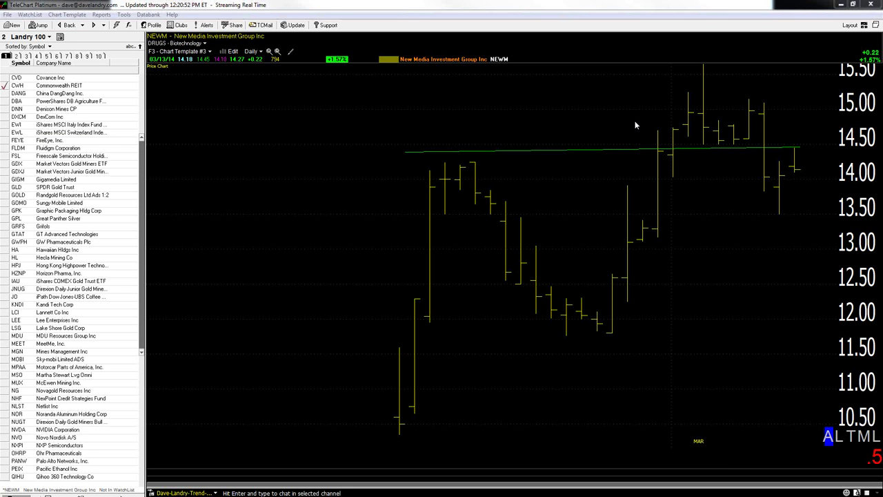
{"action": "scroll", "coordinate": [636, 125], "scroll_direction": "down", "scroll_amount": 3}
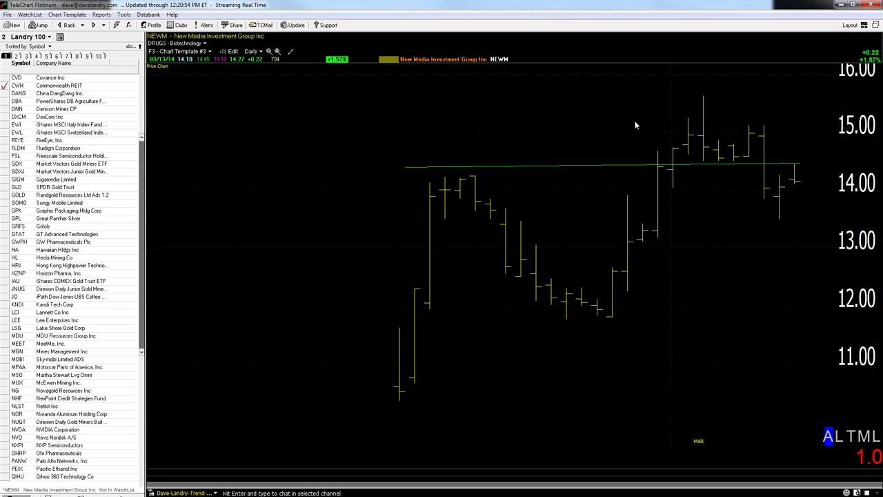
{"action": "mouse_move", "coordinate": [750, 164]}
{"action": "left_mouse_down"}
{"action": "mouse_move", "coordinate": [789, 122]}
{"action": "mouse_move", "coordinate": [800, 89]}
{"action": "left_mouse_up"}
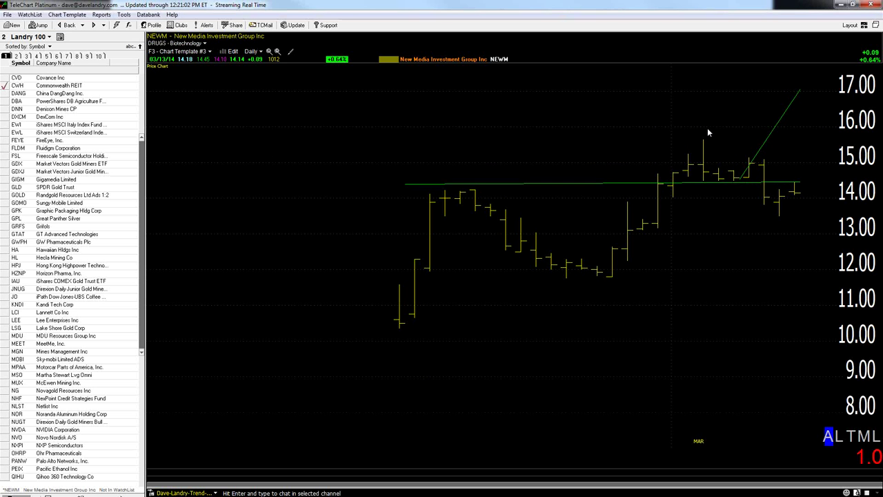
{"action": "scroll", "coordinate": [707, 128], "scroll_direction": "up", "scroll_amount": 2}
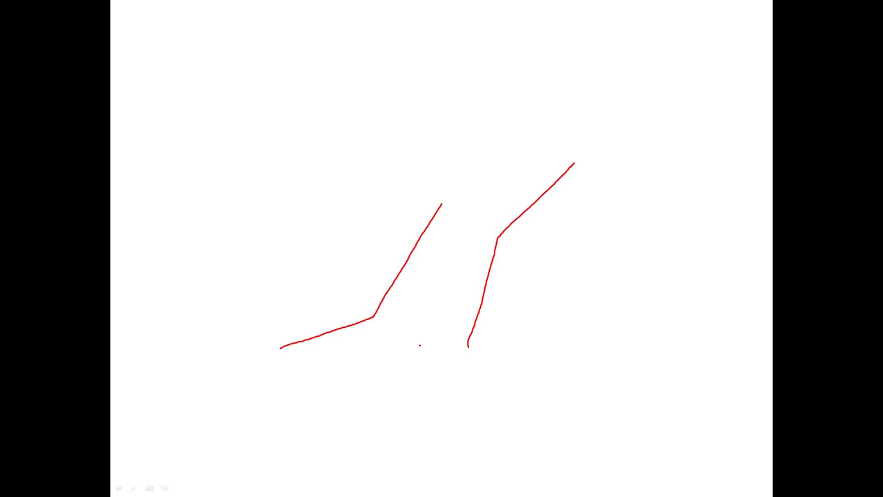
- Switch to the PowerPoint slideshow, clear the whiteboard sketch, and go back to the "So Why Don't We Plan?" slide
{"action": "key", "text": "w"}
{"action": "key", "text": "Left"}
{"action": "key", "text": "Left"}
{"action": "key", "text": "Left"}
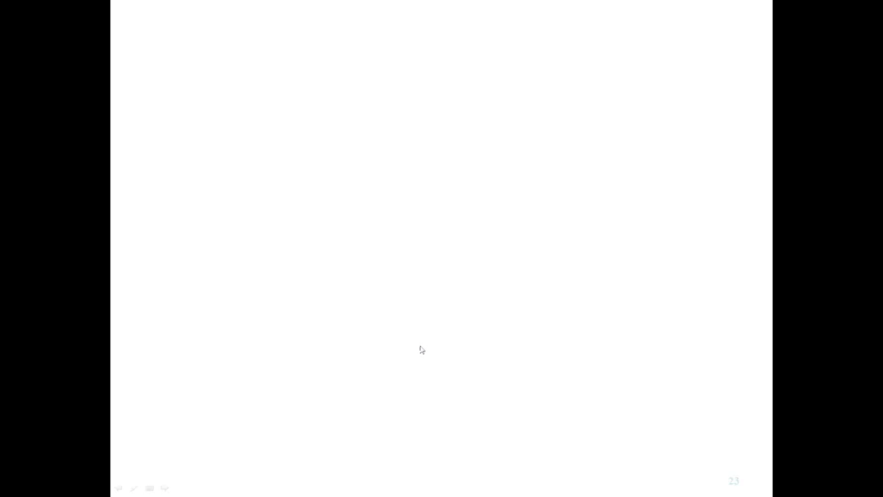
{"action": "key", "text": "Left"}
{"action": "key", "text": "Left"}
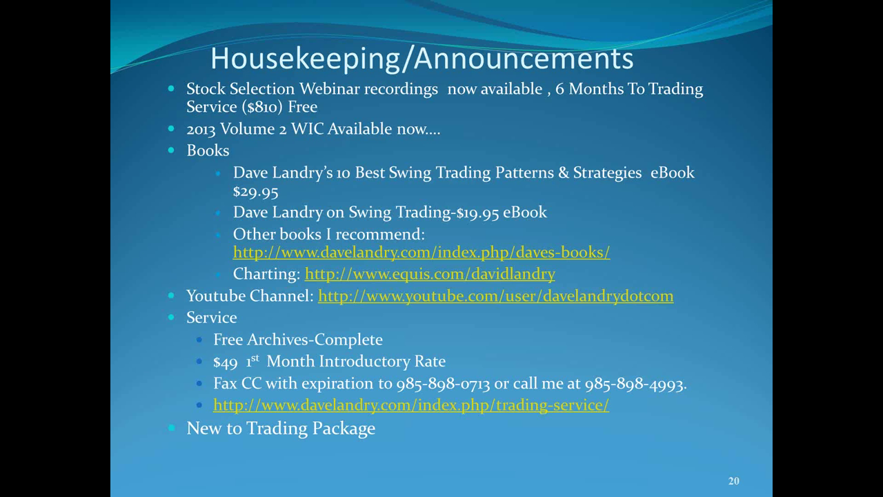
{"action": "key", "text": "Left"}
{"action": "key", "text": "Left"}
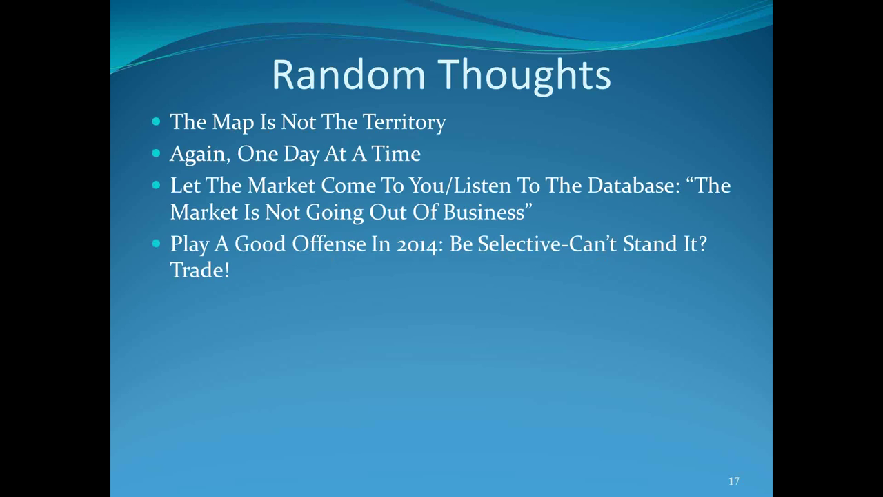
{"action": "key", "text": "Left"}
{"action": "key", "text": "Left"}
{"action": "key", "text": "Left"}
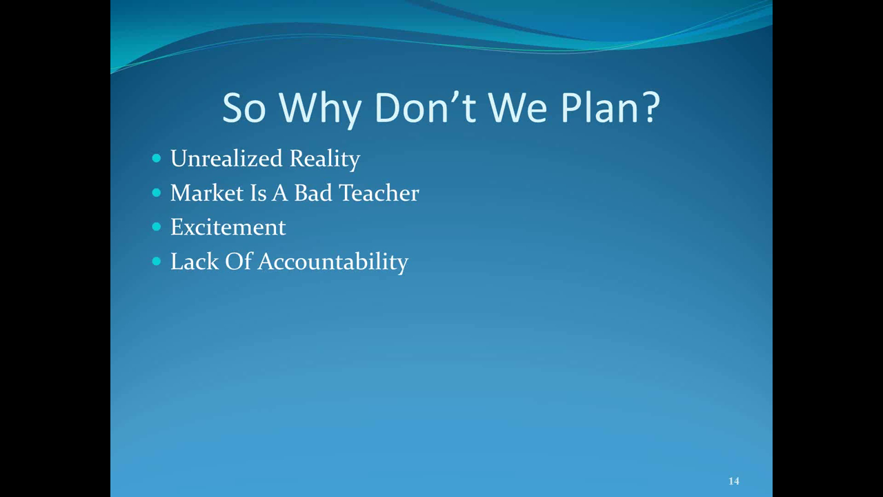